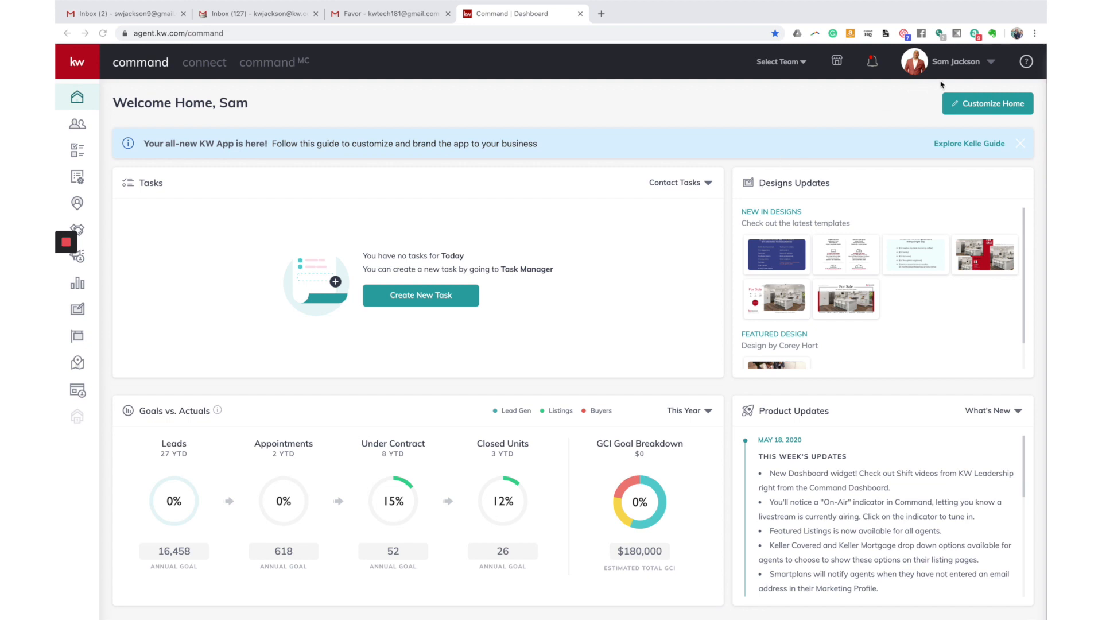
# Open the account settings and show the Marketing Profile page of the Connect settings
pyautogui.click(957, 67)
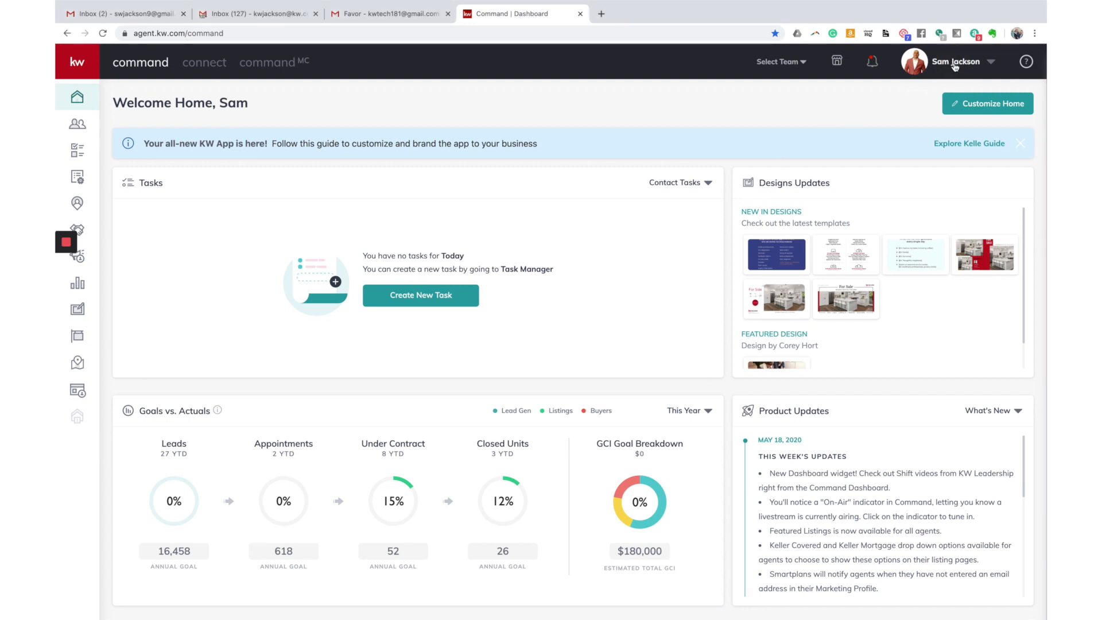
pyautogui.click(957, 64)
pyautogui.click(942, 126)
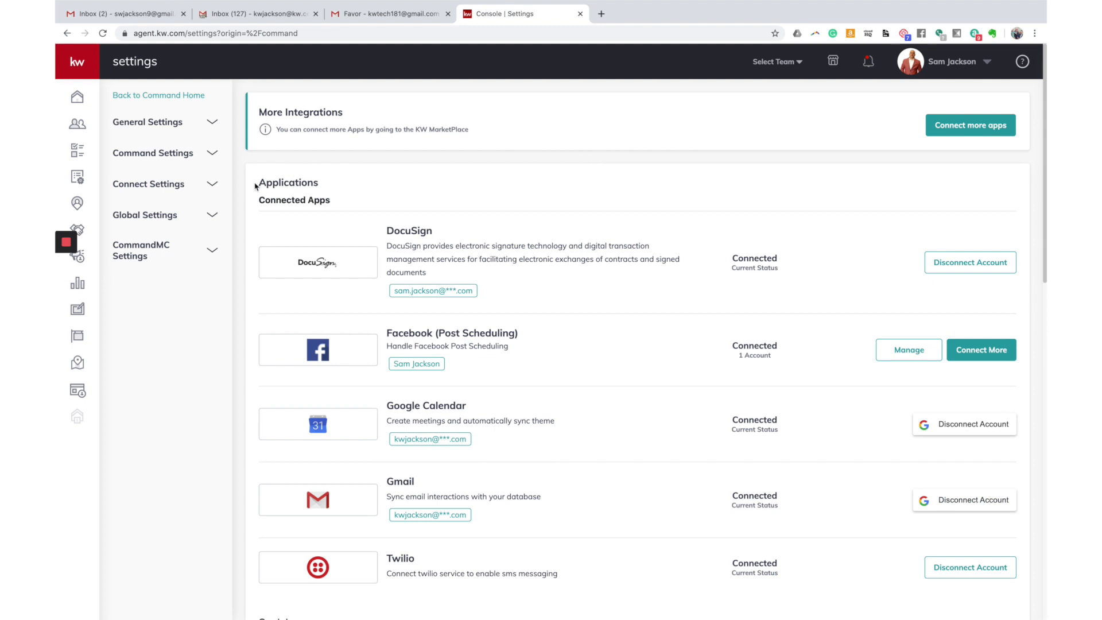
pyautogui.moveTo(118, 190); pyautogui.dragTo(158, 185)
pyautogui.click(159, 185)
pyautogui.click(160, 185)
pyautogui.click(160, 211)
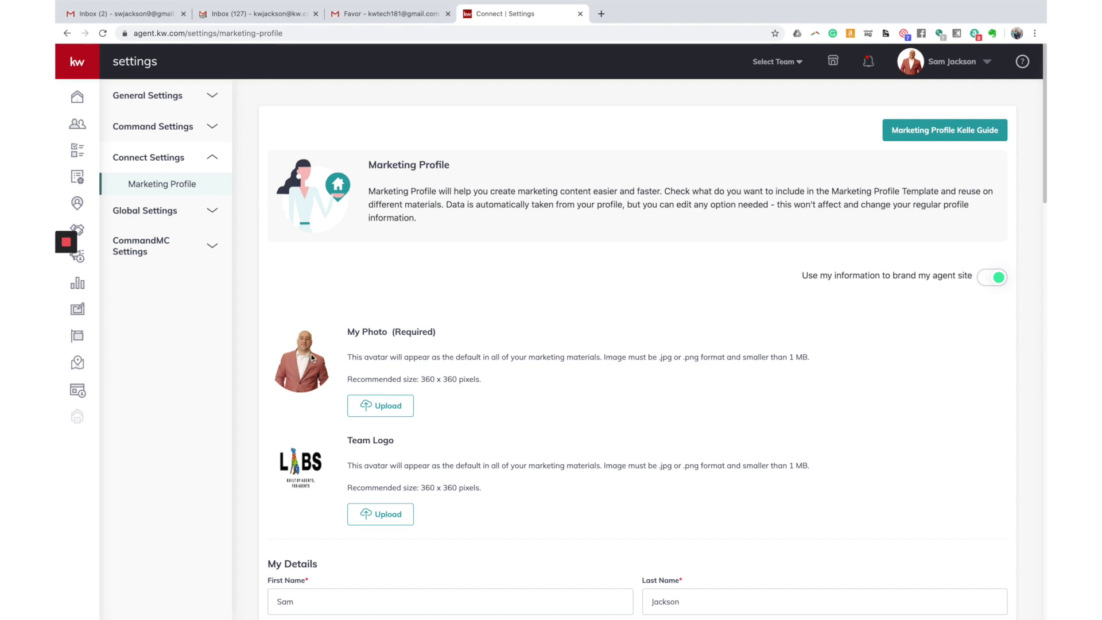
# Review the Marketing Profile's photo and logo, personal details, brokerage, compliance, social and tracking sections
pyautogui.scroll(-3, 312, 358)
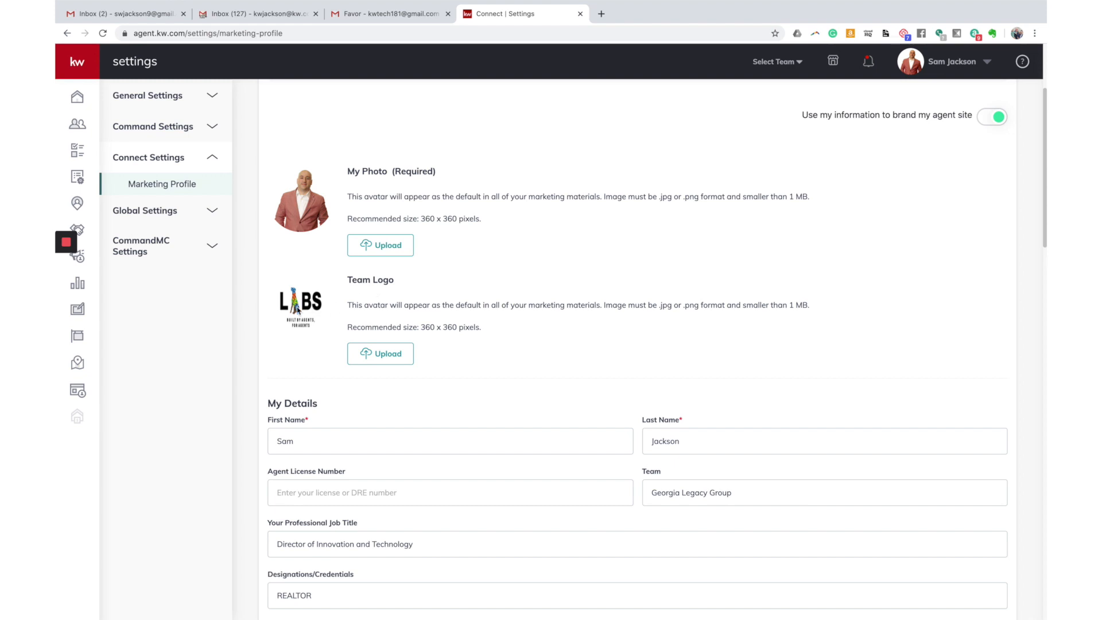
pyautogui.scroll(-9, 481, 320)
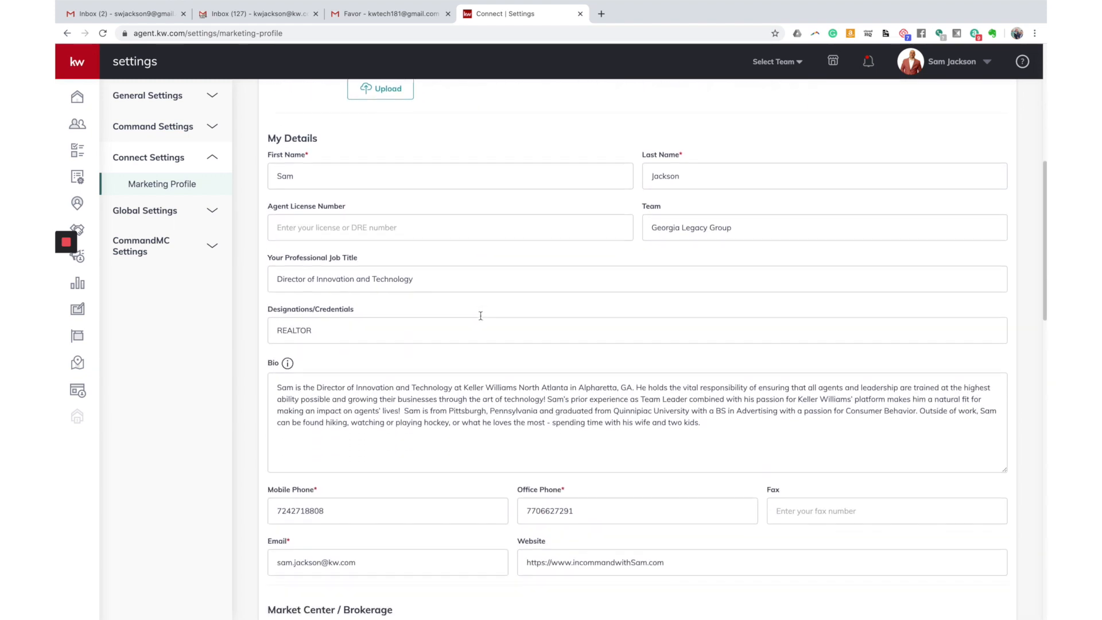
pyautogui.scroll(-7, 481, 319)
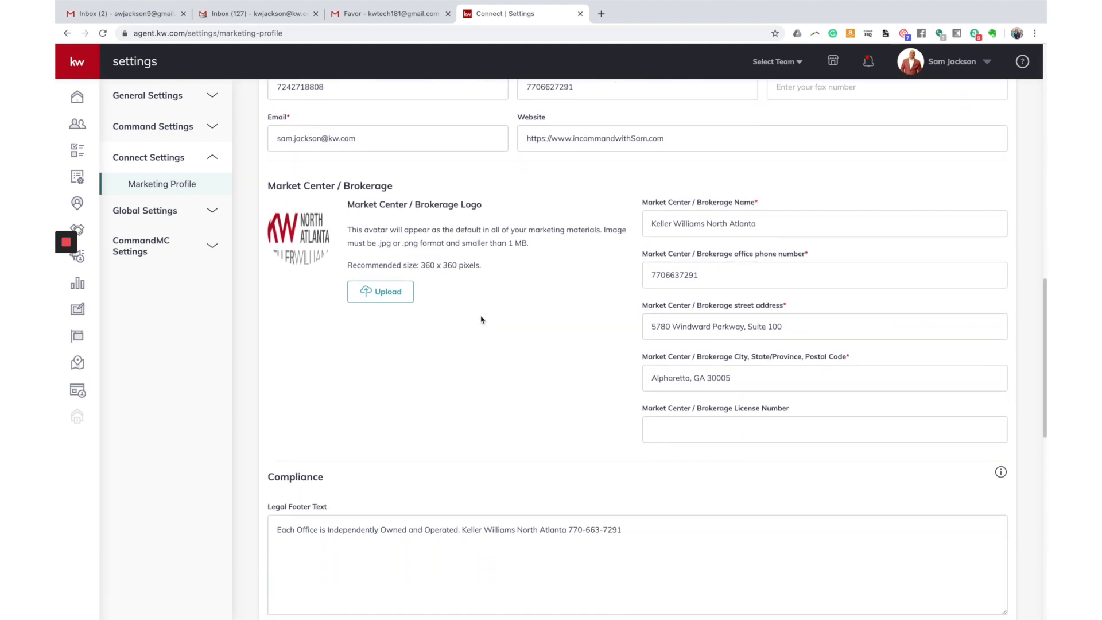
pyautogui.scroll(-8, 481, 320)
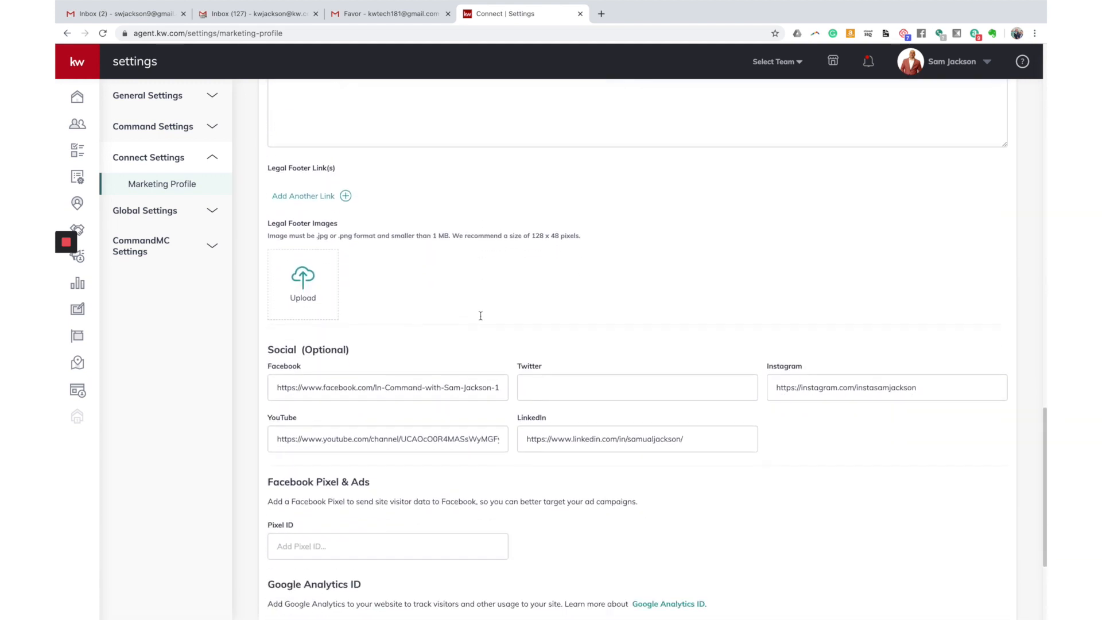
pyautogui.scroll(6, 481, 319)
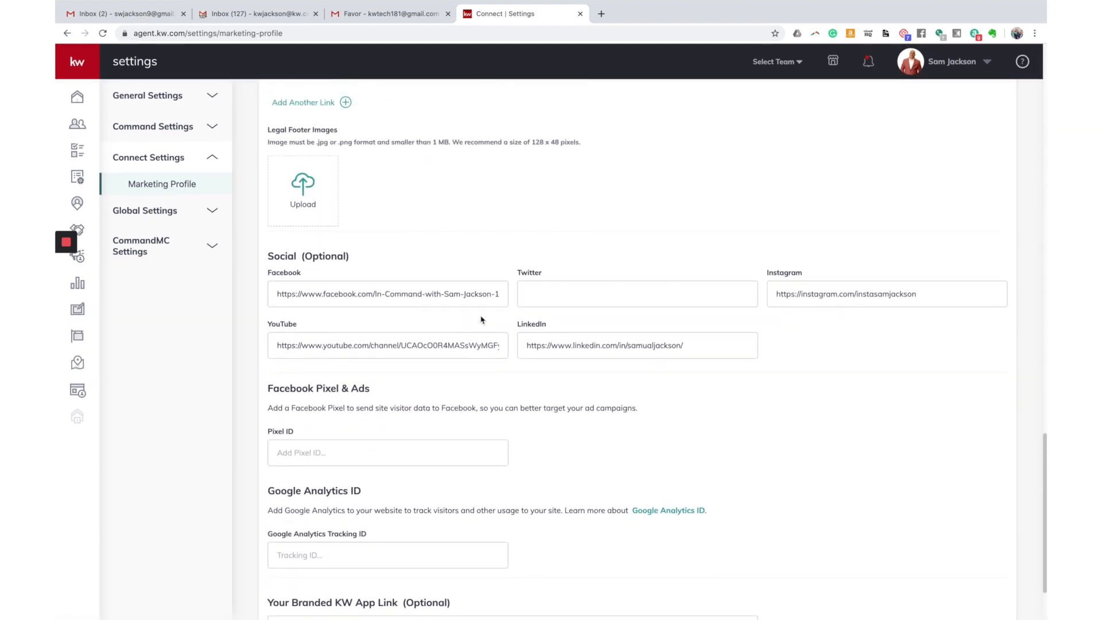
pyautogui.scroll(6, 481, 320)
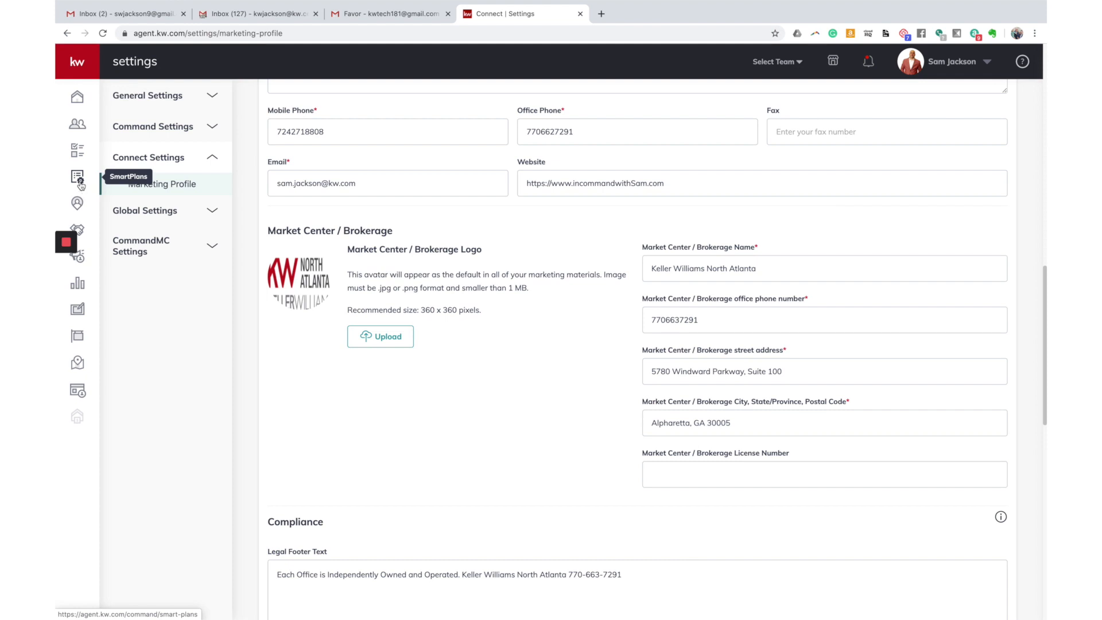
# Leave the settings for the SmartPlans area and open its Library of ready-made plans
pyautogui.click(81, 73)
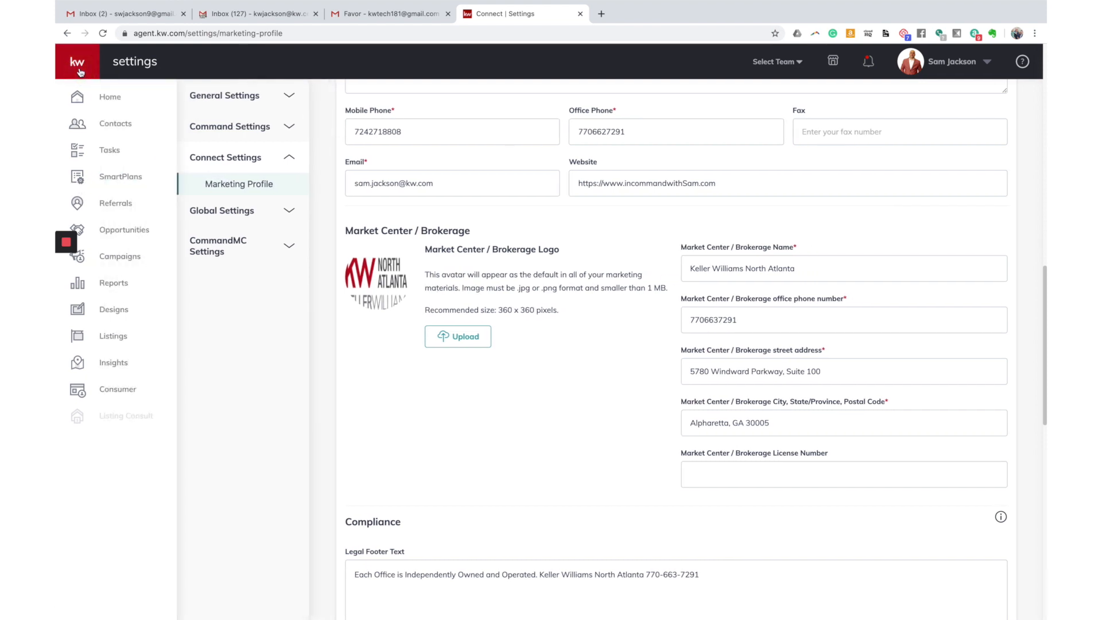
pyautogui.click(120, 178)
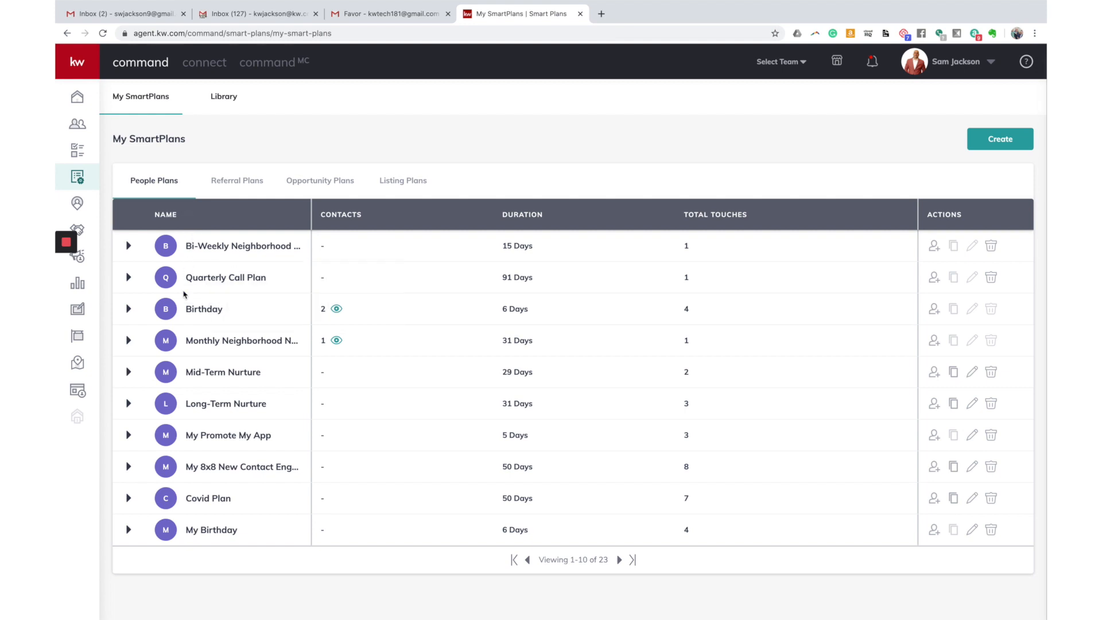
pyautogui.moveTo(239, 339)
pyautogui.click(224, 100)
pyautogui.moveTo(221, 99); pyautogui.dragTo(146, 103)
pyautogui.click(203, 134)
pyautogui.click(223, 105)
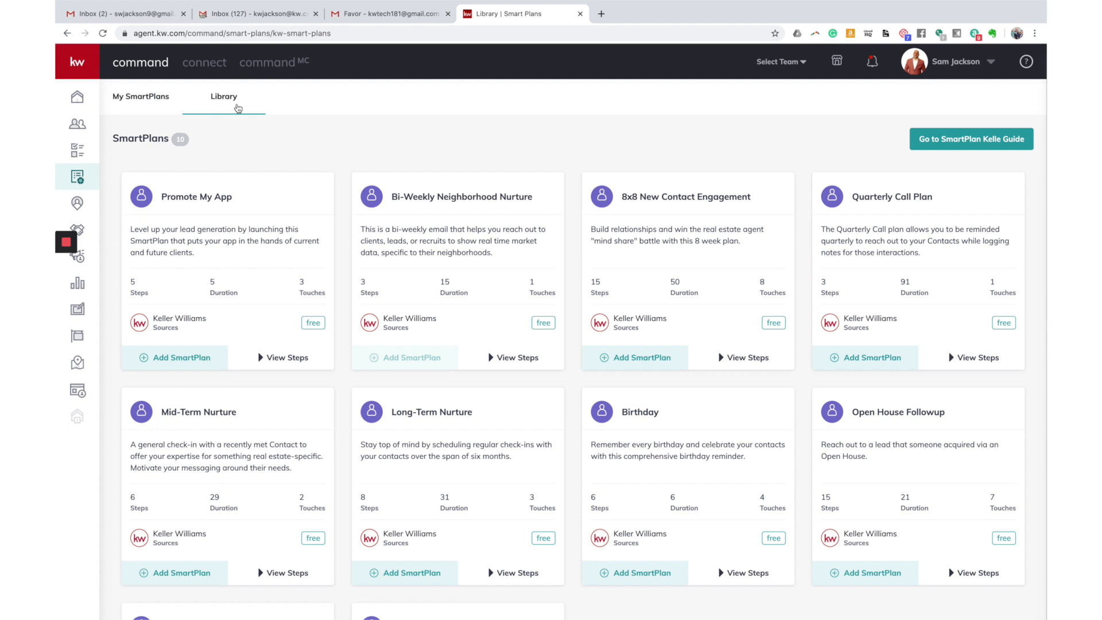
# Examine the SmartPlans offered in the Library, from Promote My App to Home Anniversary
pyautogui.moveTo(191, 140); pyautogui.dragTo(151, 140)
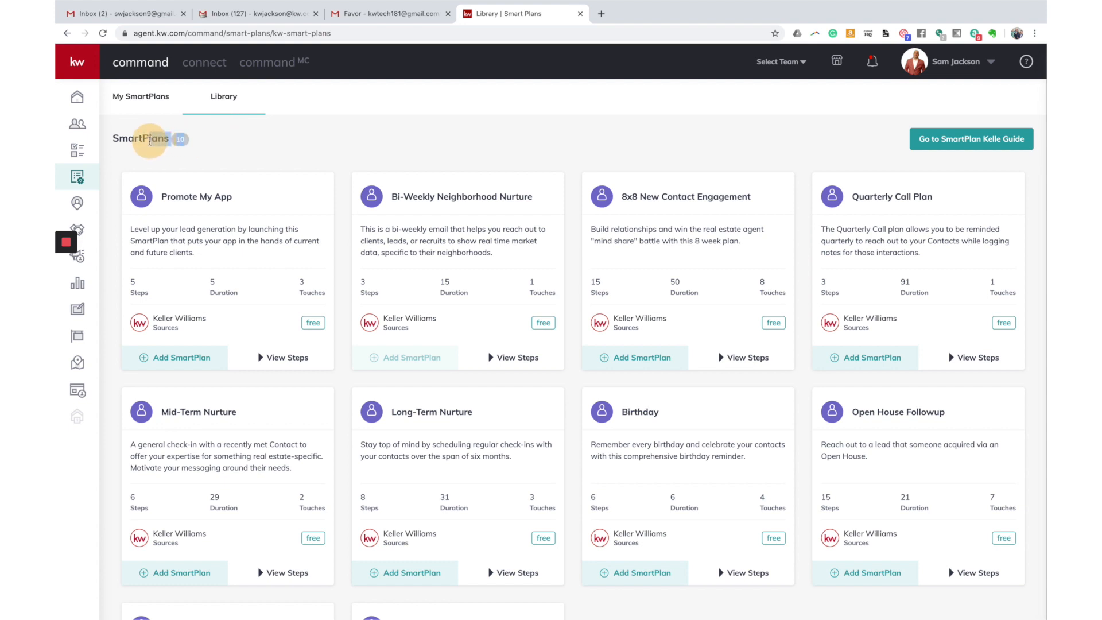
pyautogui.click(247, 143)
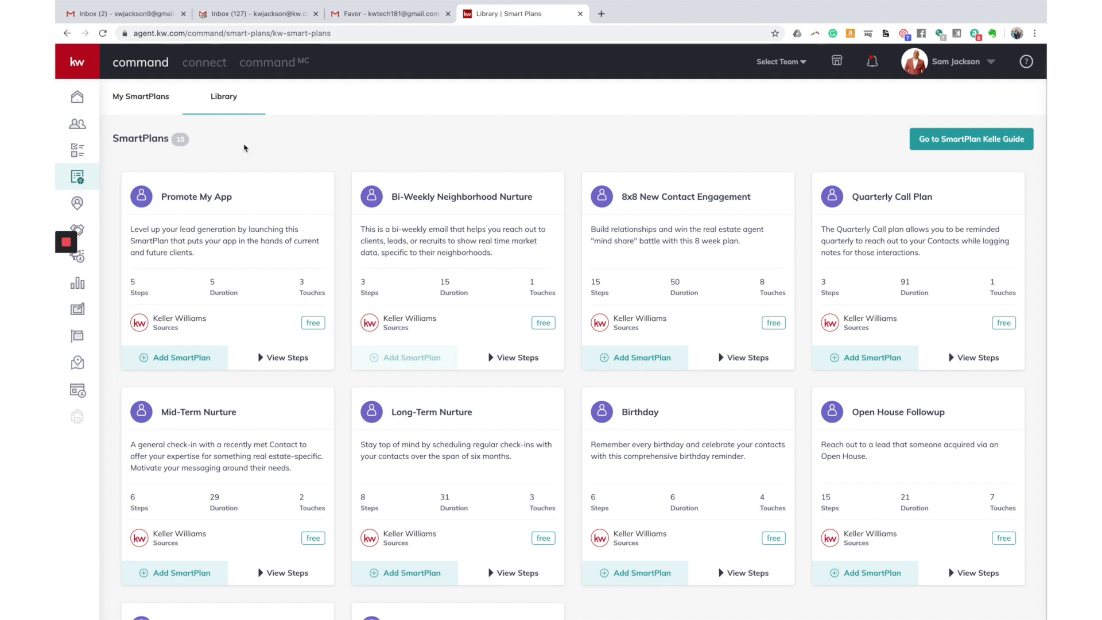
pyautogui.scroll(-3, 244, 148)
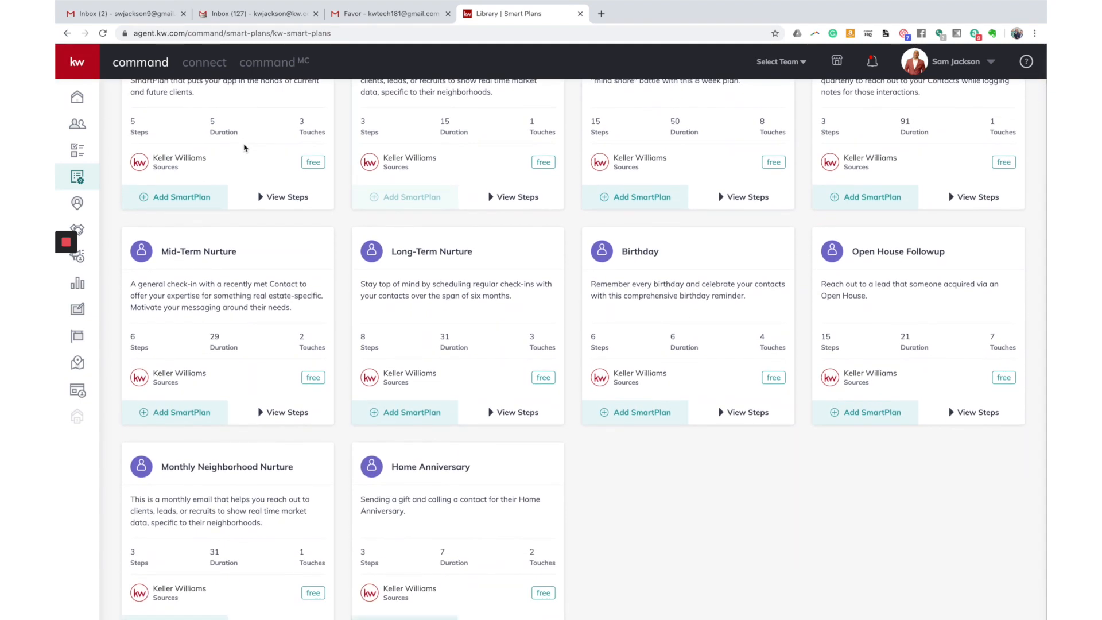
pyautogui.scroll(3, 244, 148)
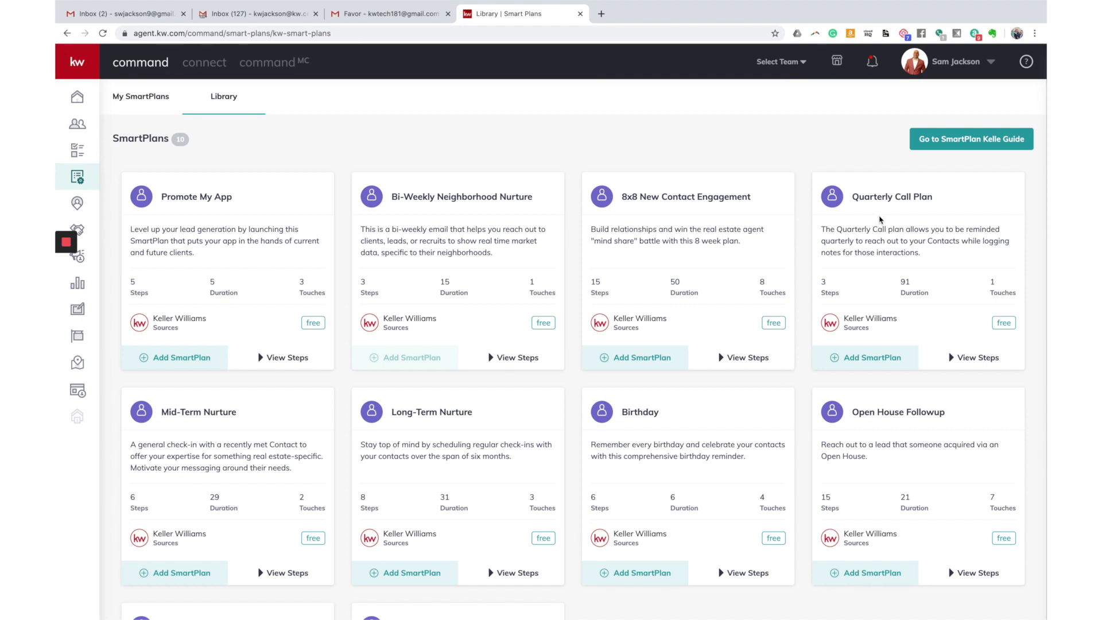
pyautogui.scroll(-3, 880, 220)
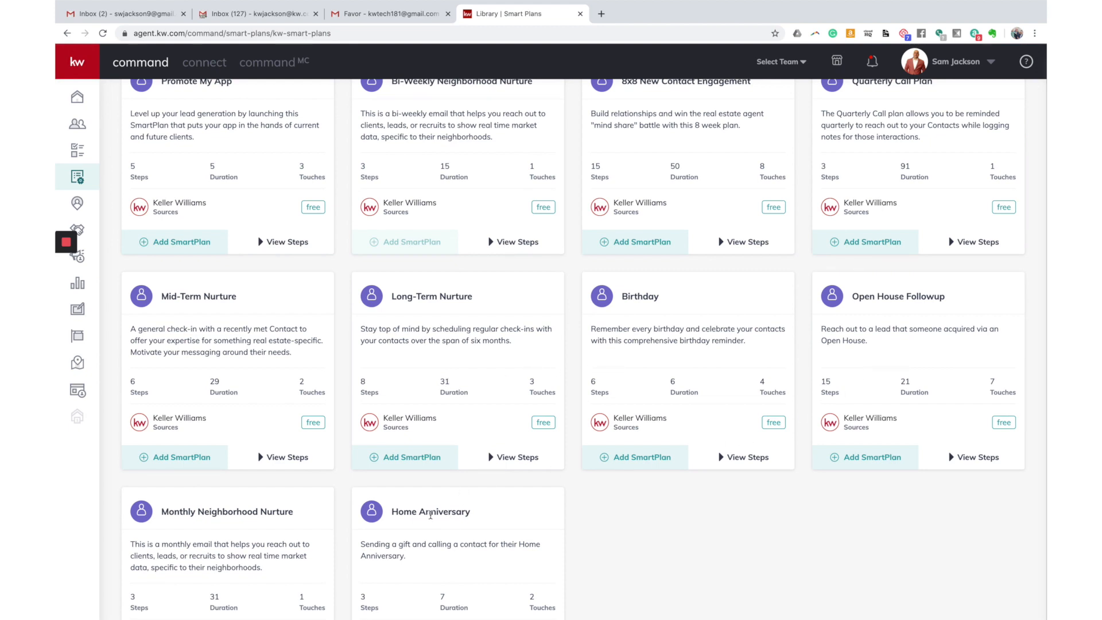
pyautogui.scroll(-2, 264, 526)
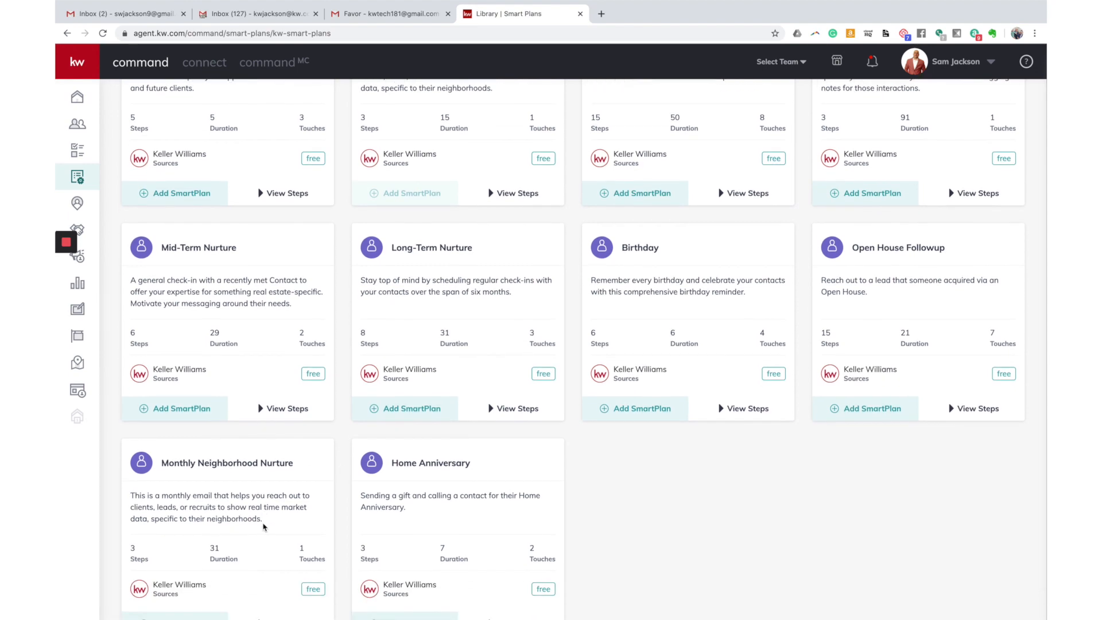
pyautogui.scroll(3, 264, 526)
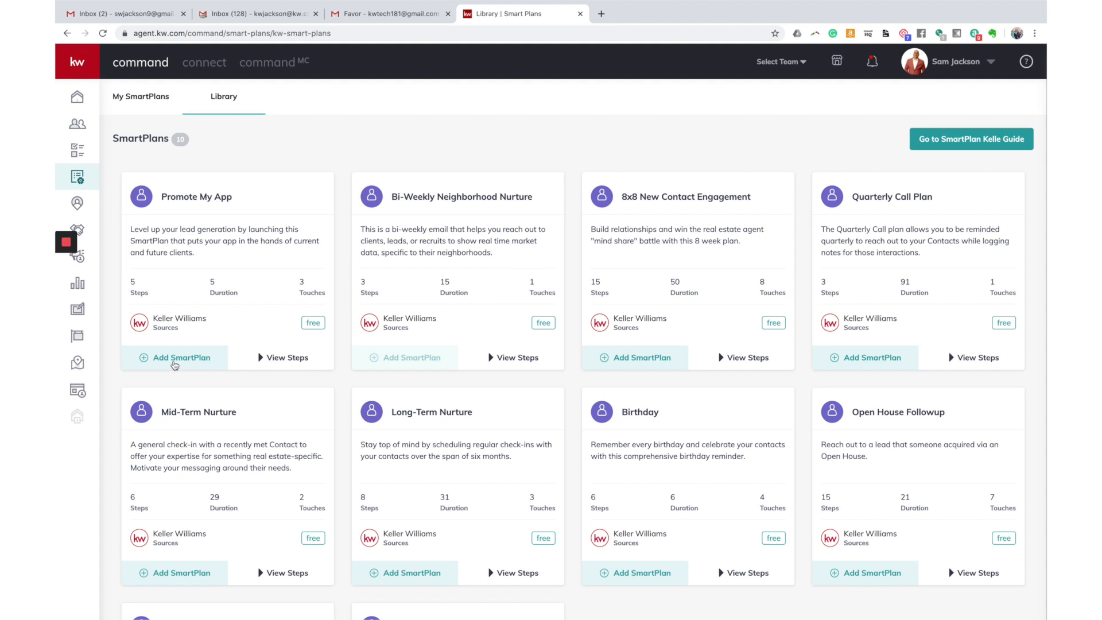
# Add the Promote My App plan from the Library to My SmartPlans under the name "app"
pyautogui.scroll(-2, 177, 365)
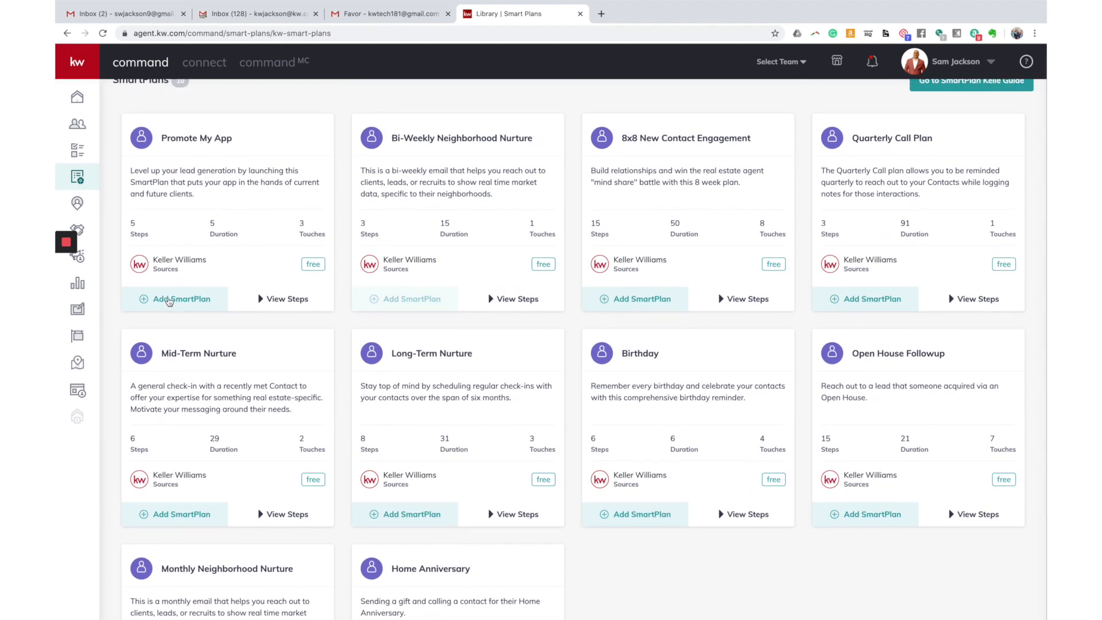
pyautogui.click(171, 302)
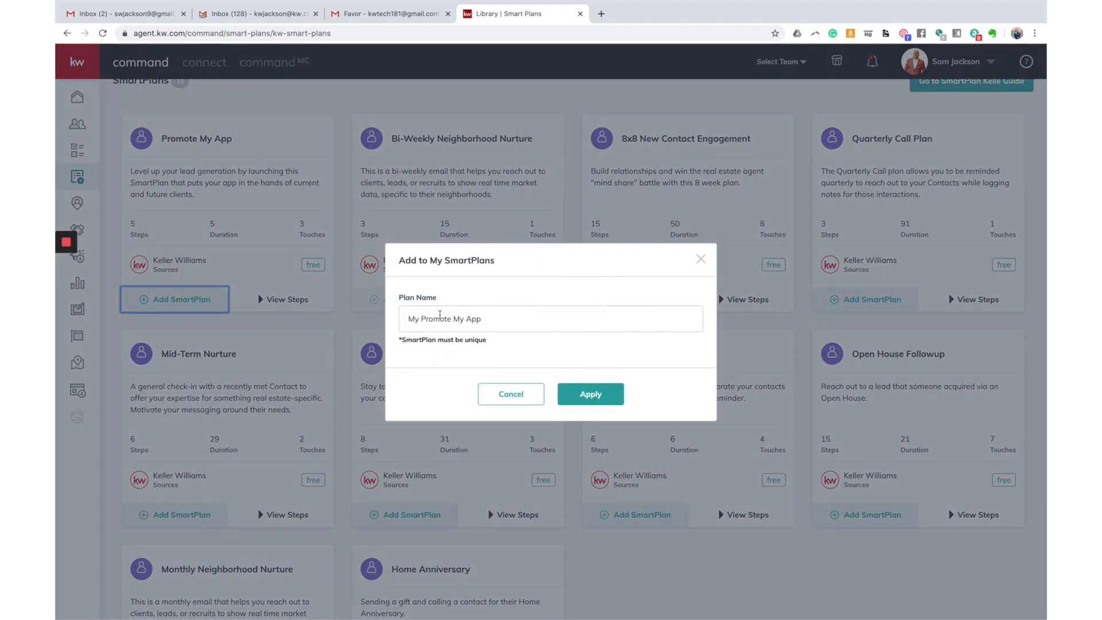
pyautogui.tripleClick(506, 319)
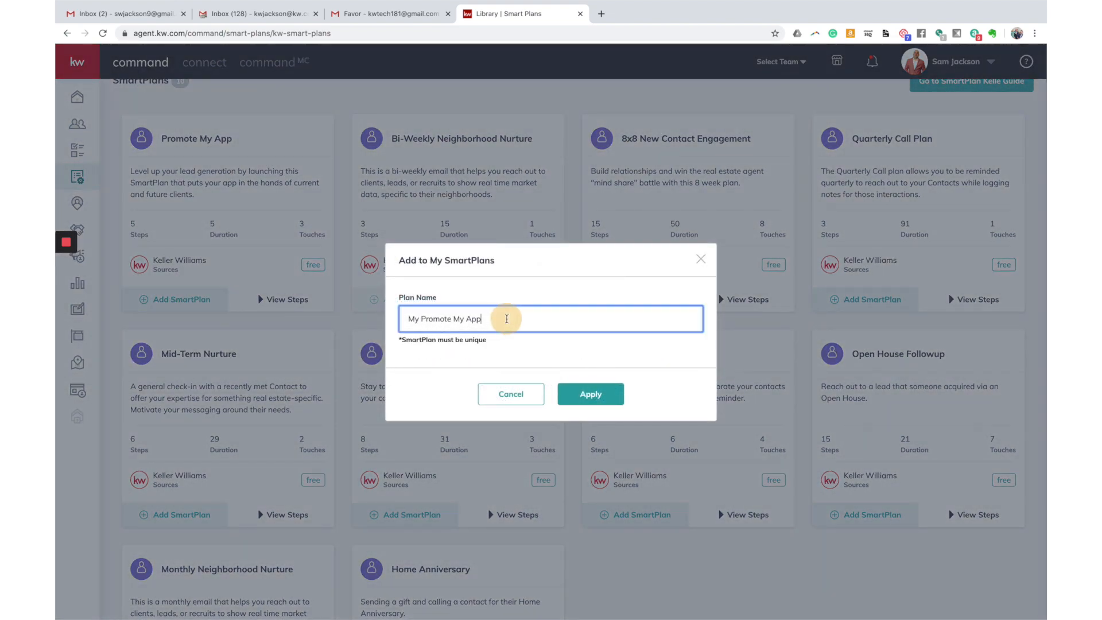
pyautogui.write('app')
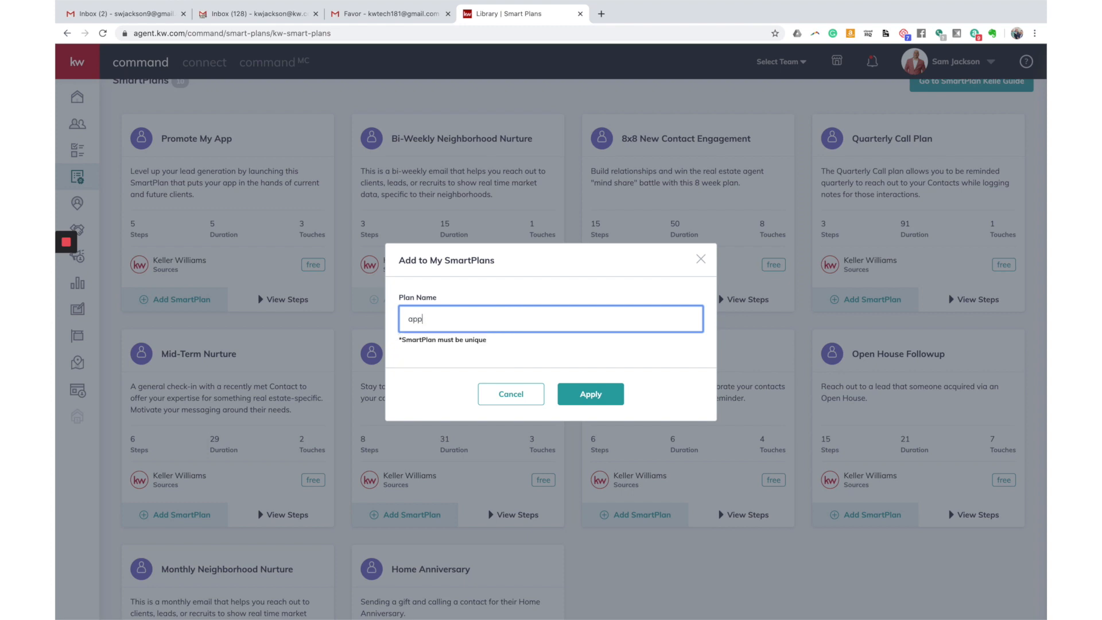
pyautogui.click(583, 390)
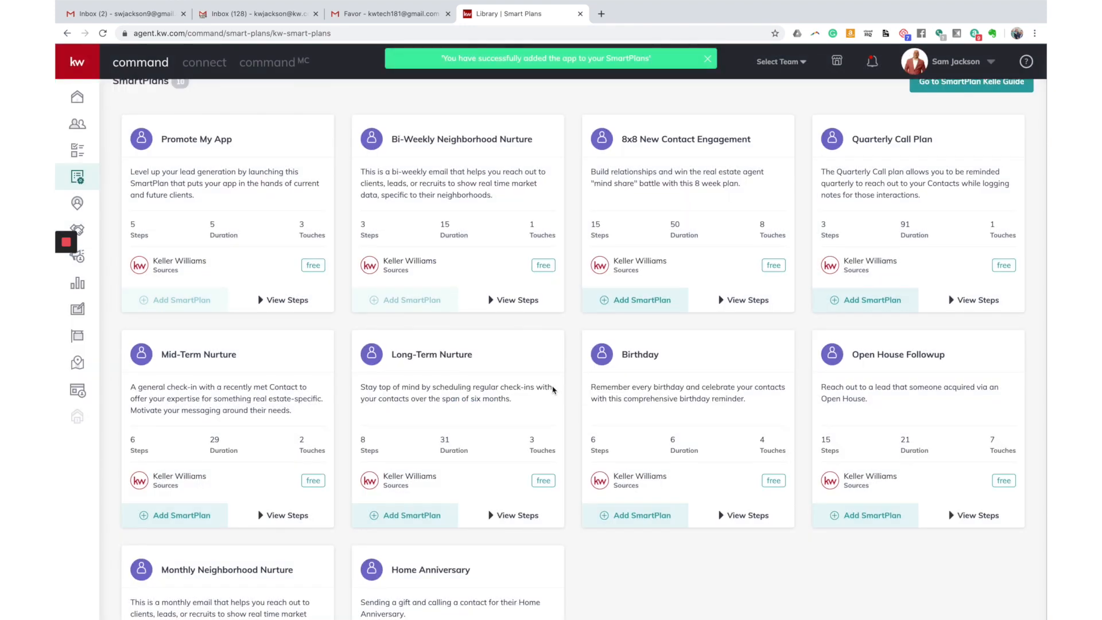
# Find the "app" plan on the last page of My SmartPlans and expand its steps
pyautogui.click(140, 98)
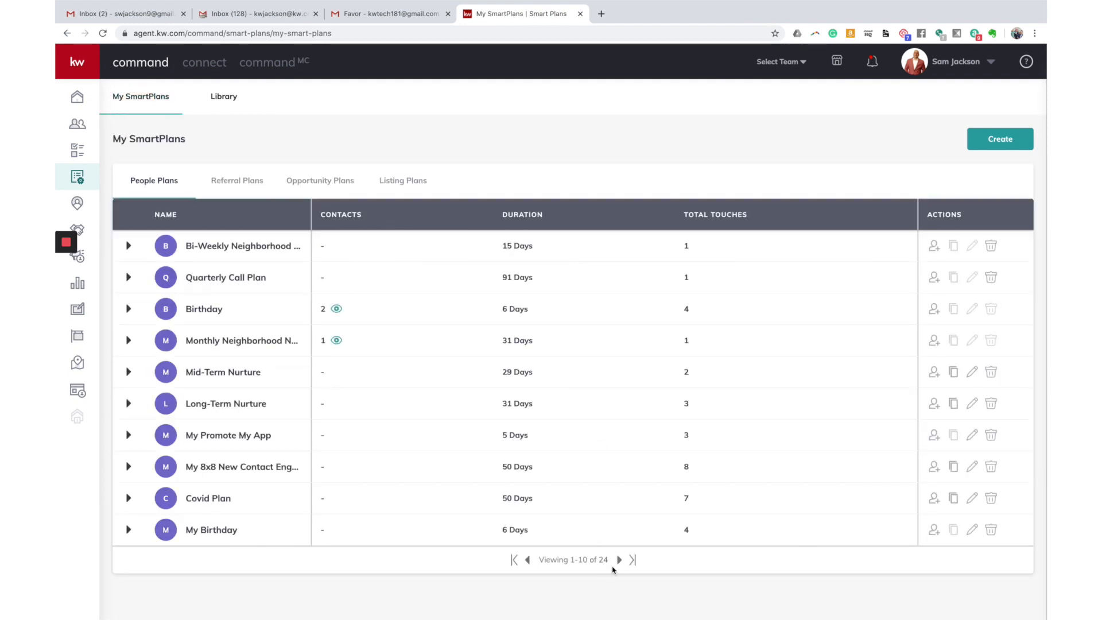
pyautogui.click(620, 561)
pyautogui.click(621, 560)
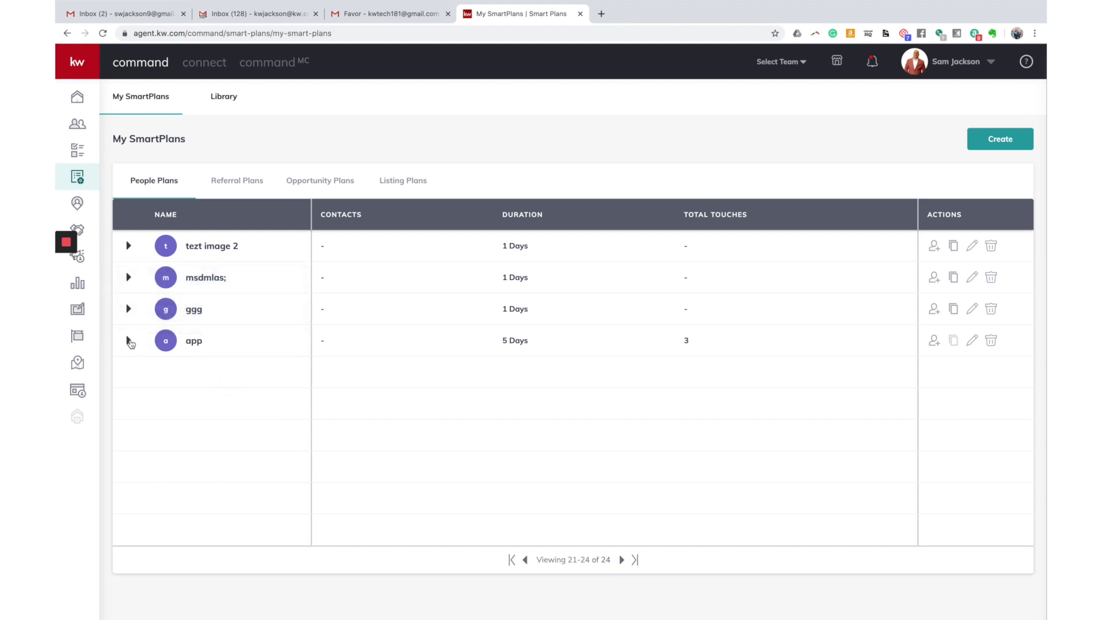
pyautogui.click(128, 341)
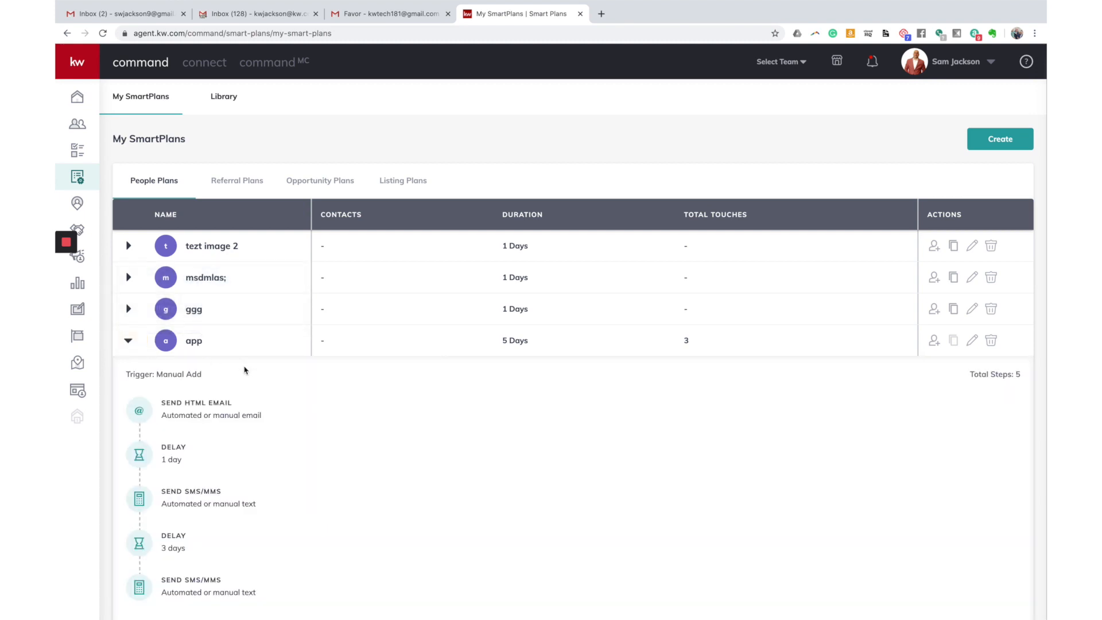
# Examine the "app" plan's total steps, duration, touches and the example messages of its SMS/MMS steps
pyautogui.scroll(-3, 243, 371)
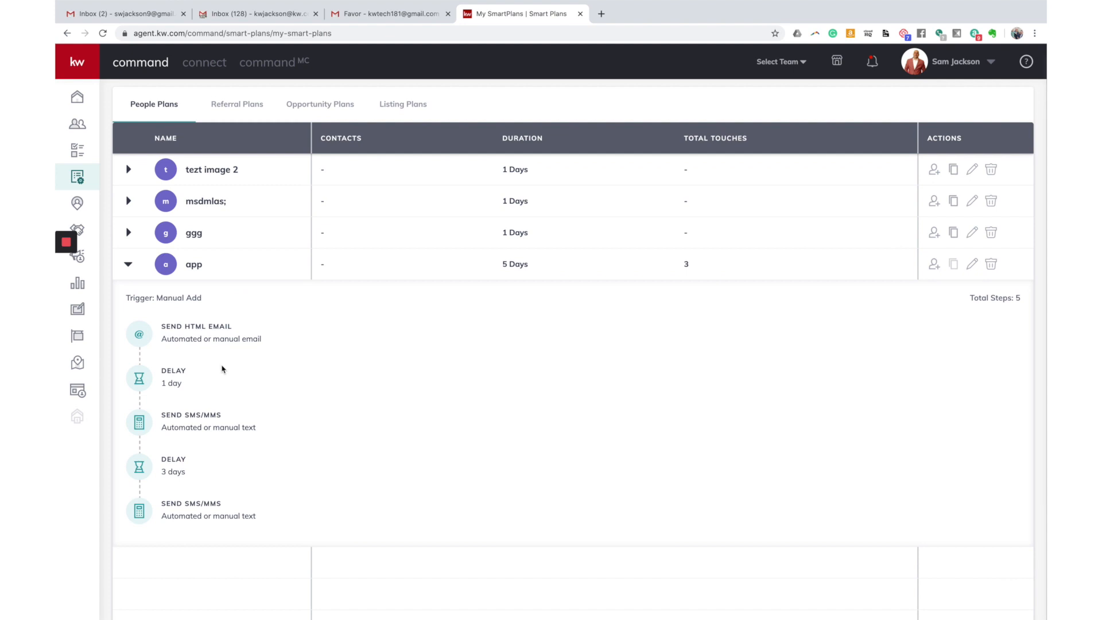
pyautogui.moveTo(1033, 300); pyautogui.dragTo(966, 303)
pyautogui.moveTo(499, 262); pyautogui.dragTo(545, 262)
pyautogui.click(686, 264)
pyautogui.moveTo(196, 425)
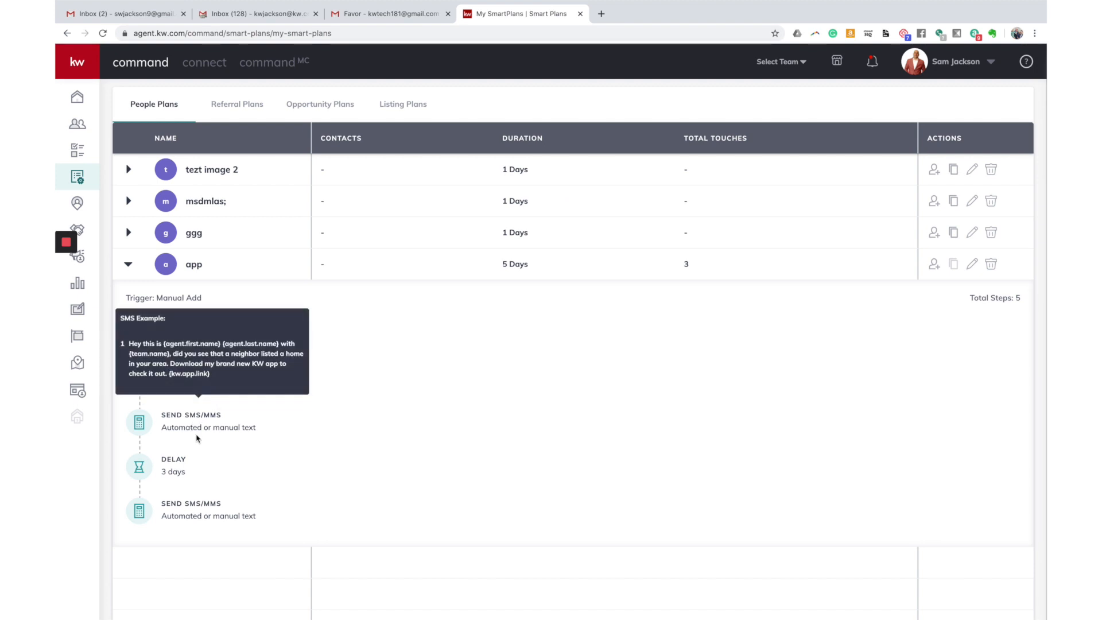
pyautogui.moveTo(193, 500)
pyautogui.scroll(3, 185, 423)
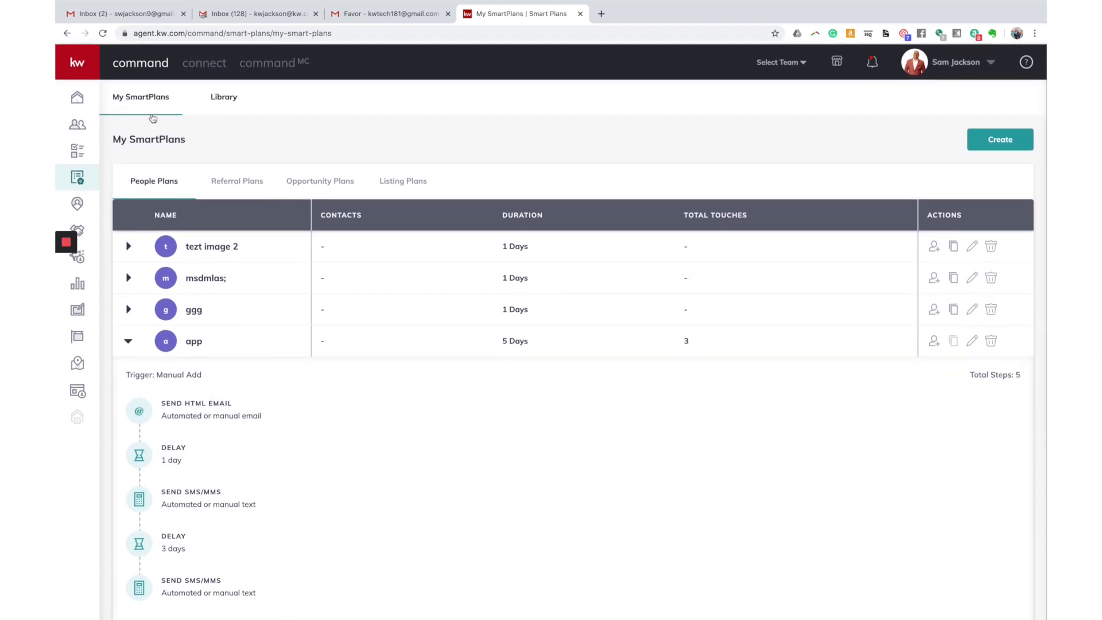
# Switch to the Library and back to My SmartPlans to show the first page of People Plans
pyautogui.click(148, 96)
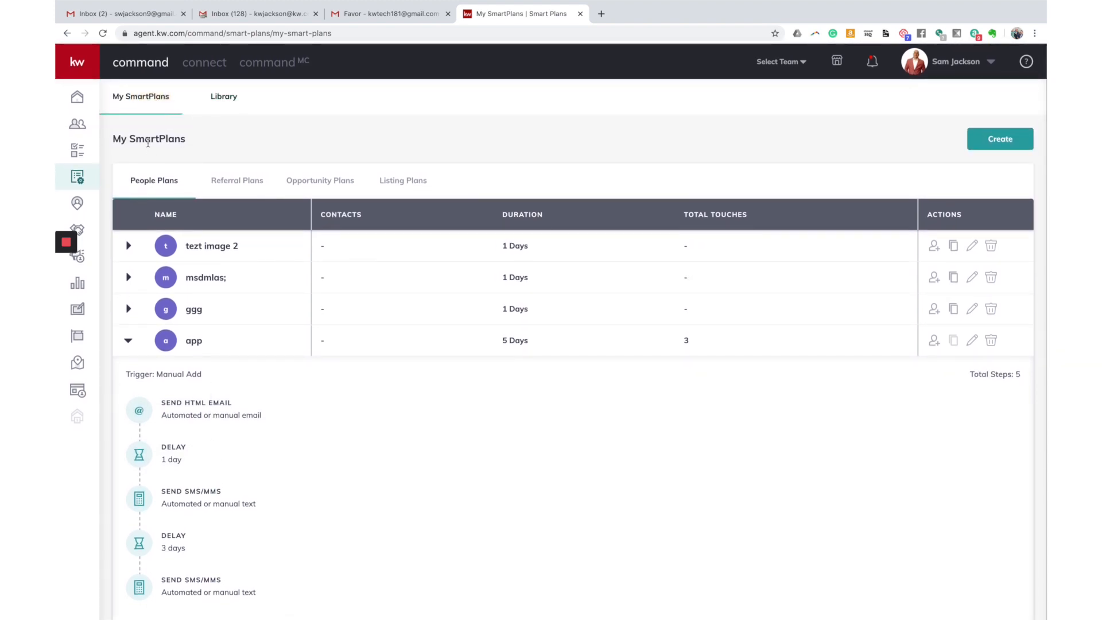
pyautogui.click(217, 96)
pyautogui.click(143, 96)
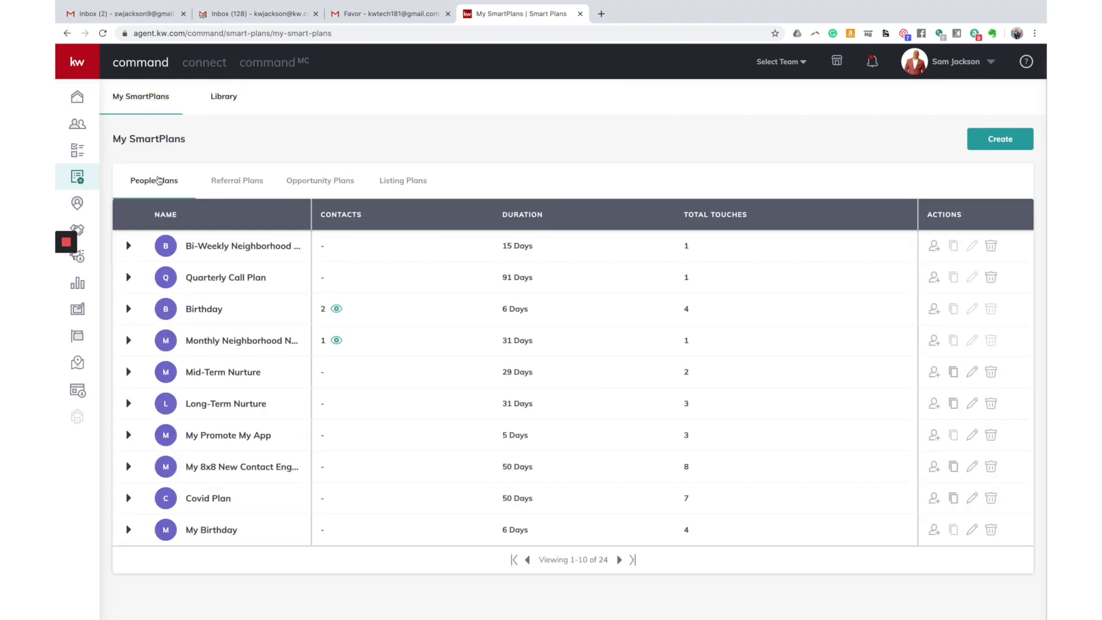
pyautogui.moveTo(219, 276)
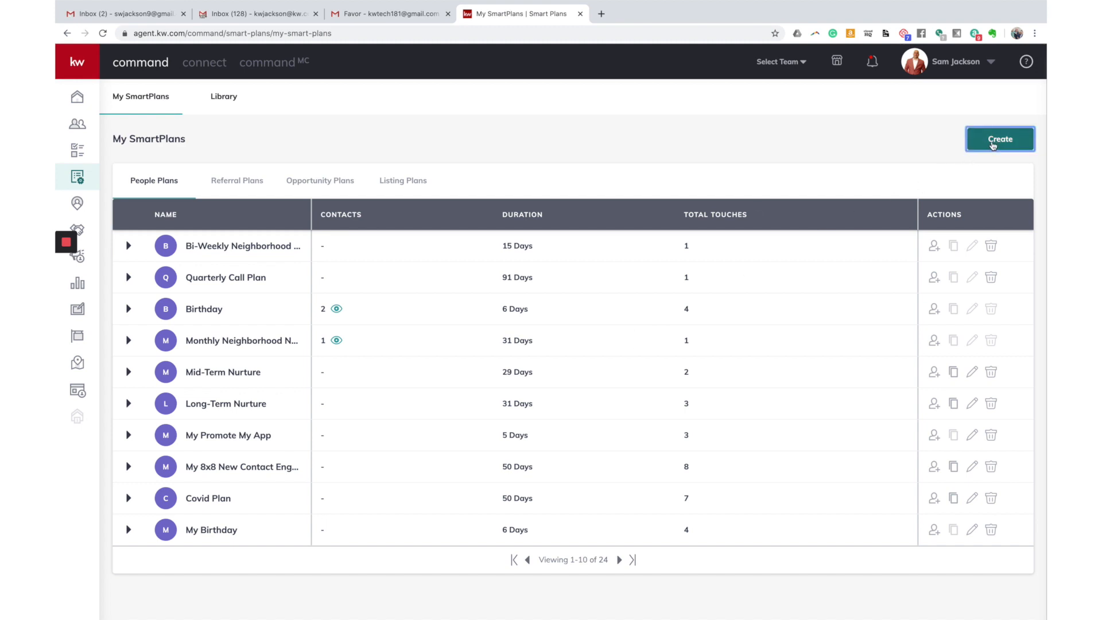
# Create a new SmartPlan under People Plans named "New to The Industry Smartplan"
pyautogui.click(992, 143)
pyautogui.click(468, 319)
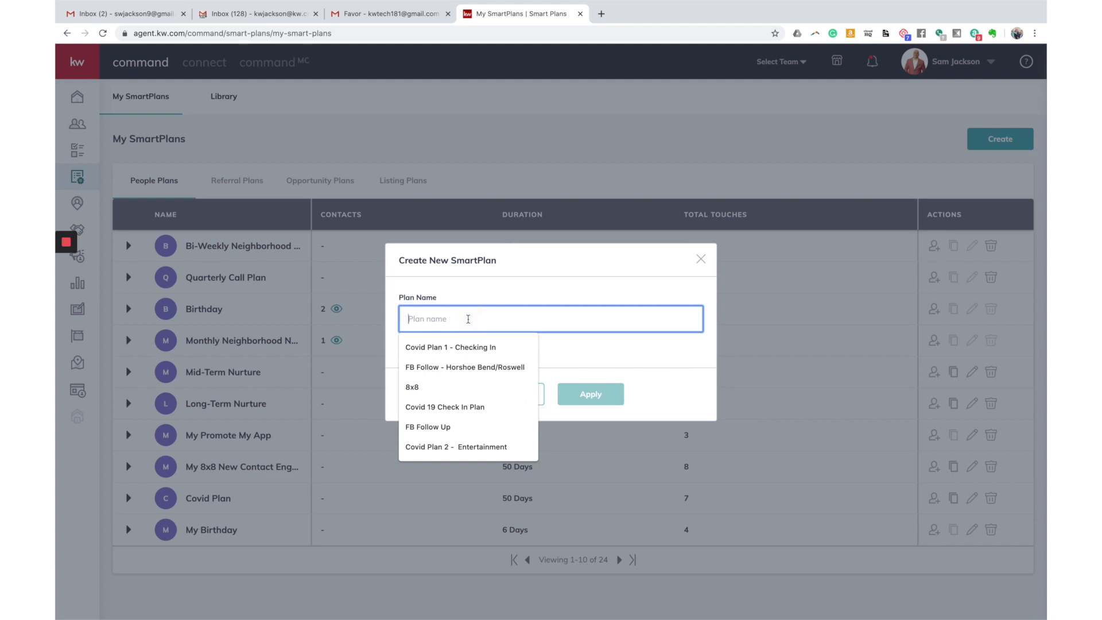
pyautogui.write('New ')
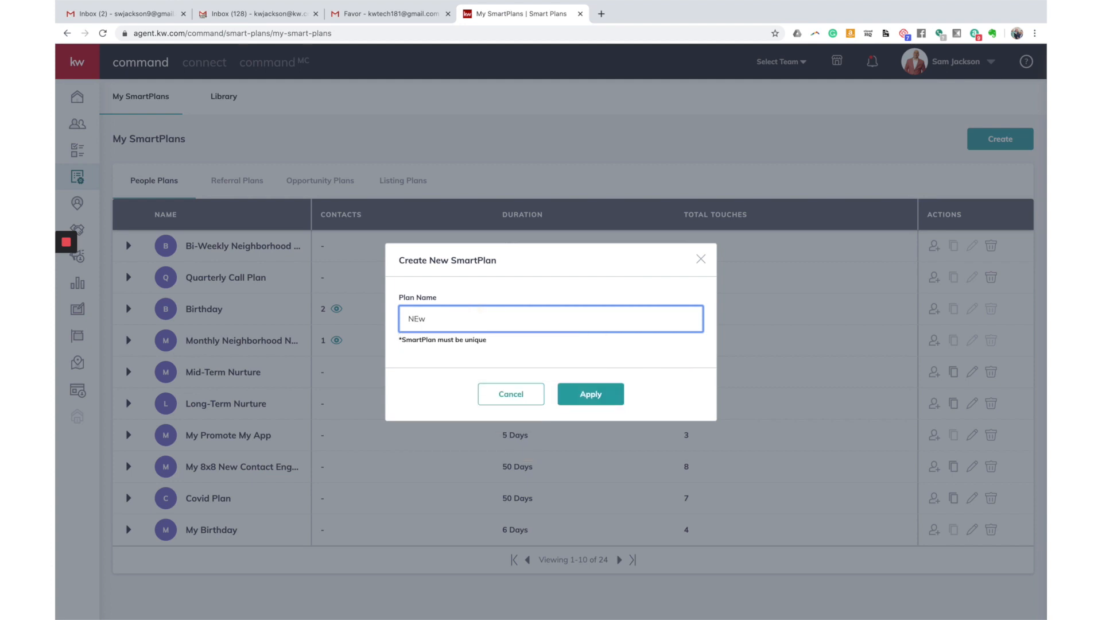
pyautogui.write('to The Industry Smartplat')
pyautogui.click(595, 393)
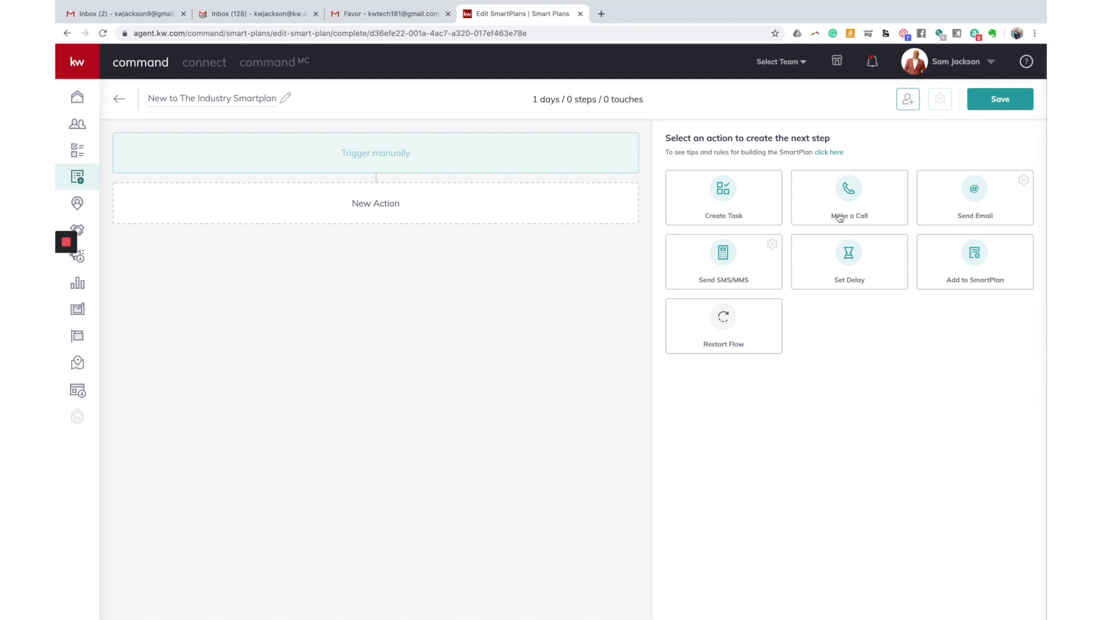
# Add a Send Email action as the first step, keep the Simple email type and enter the subject "I Moved"
pyautogui.click(981, 202)
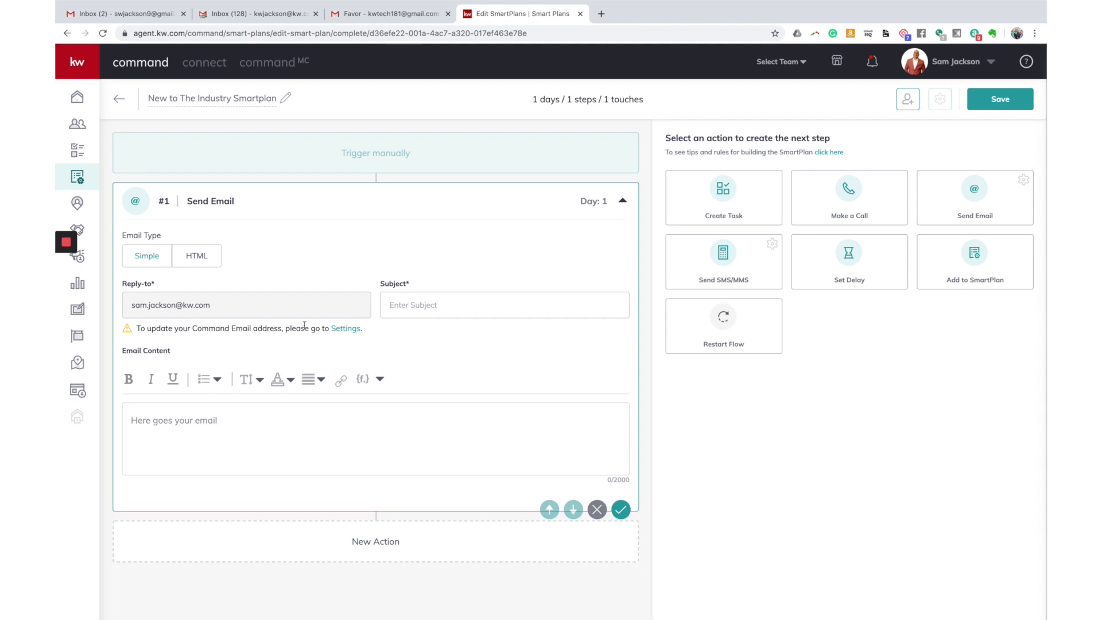
pyautogui.click(188, 259)
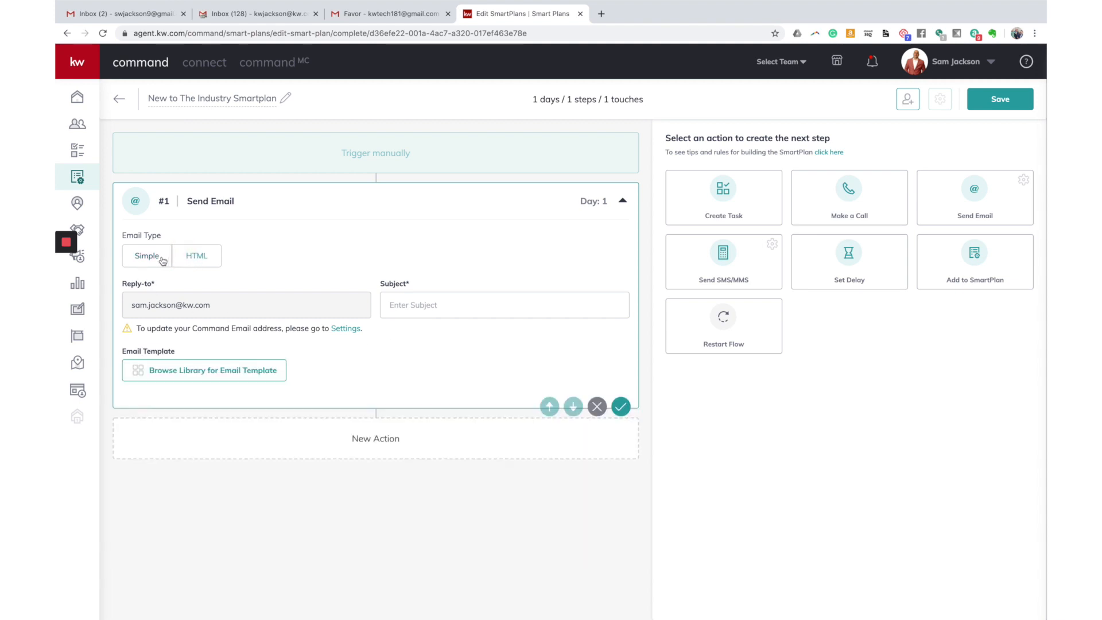
pyautogui.click(162, 260)
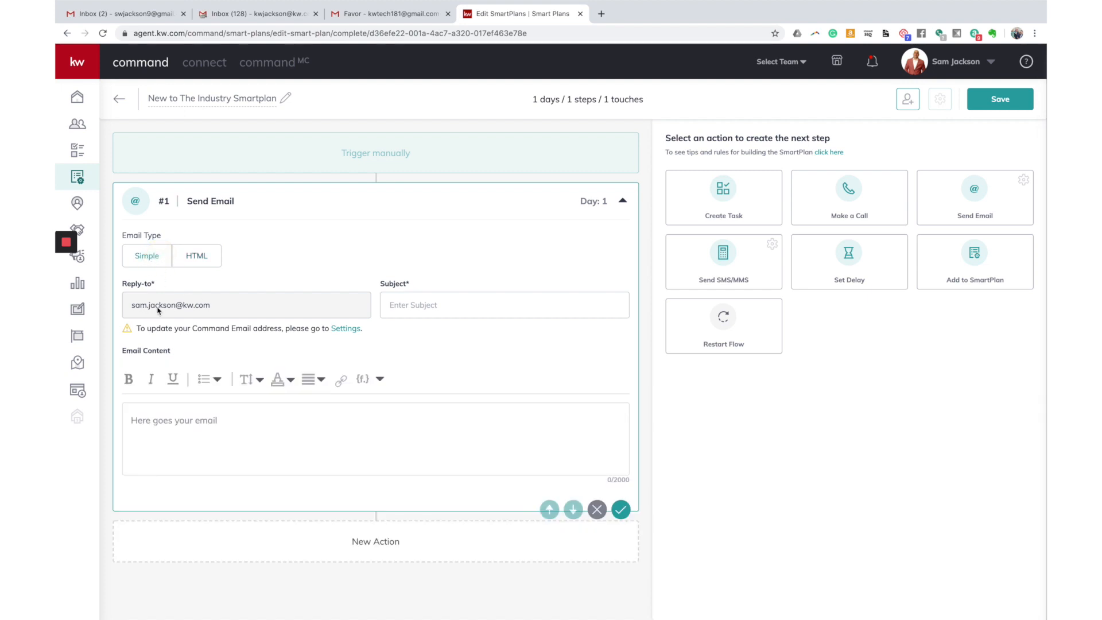
pyautogui.click(204, 309)
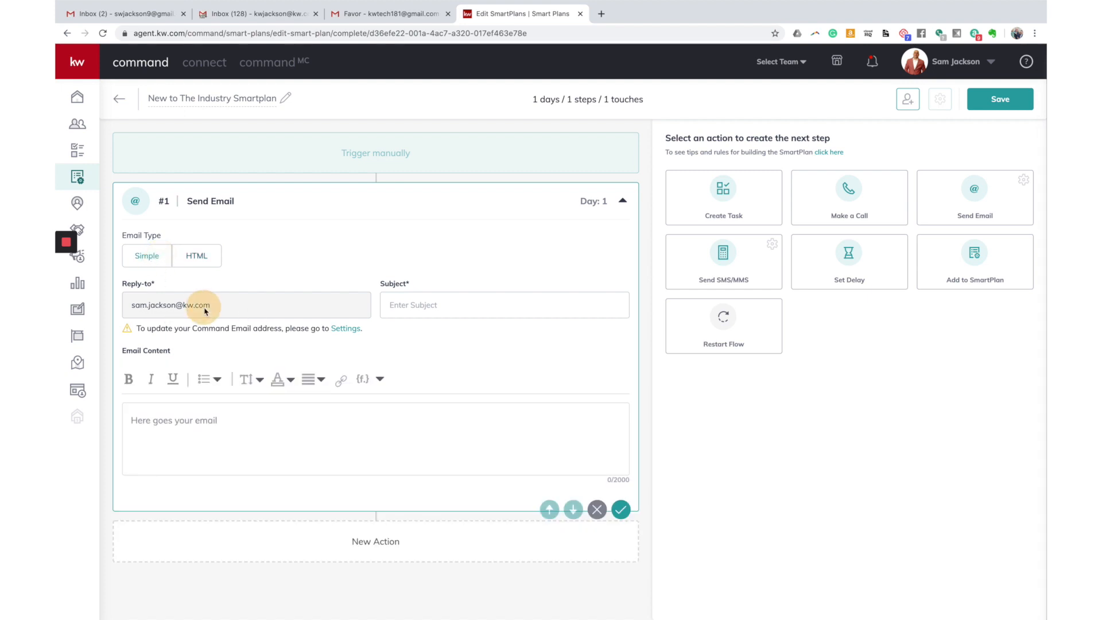
pyautogui.click(447, 307)
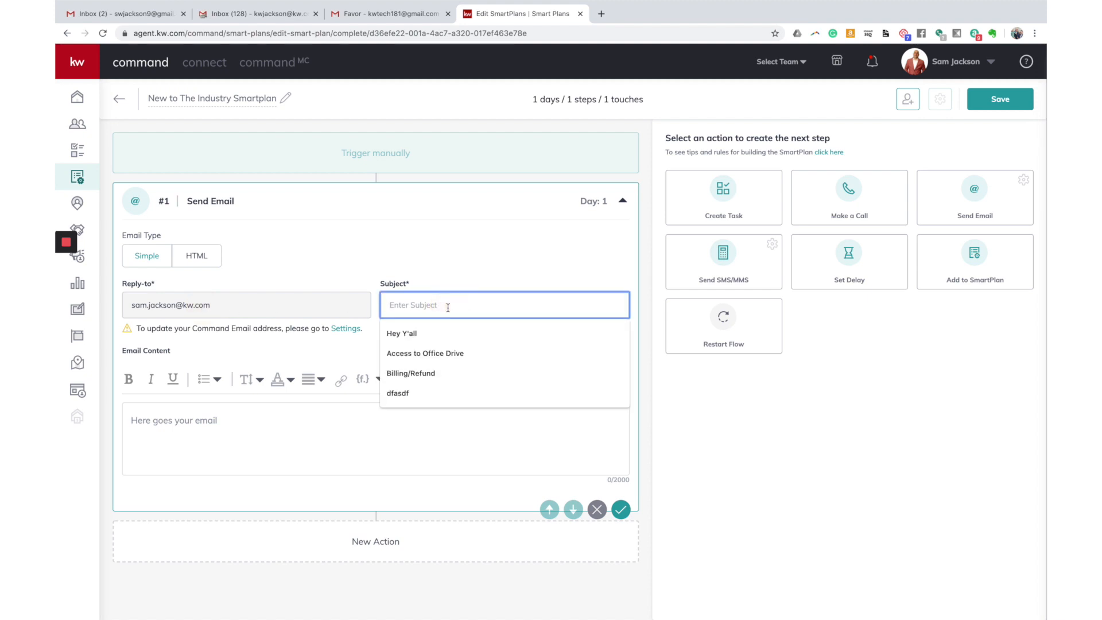
pyautogui.write('I Moved')
# Start the email body with "I've moved to Keller Williams!!! I am beyond excited to start this new chapter in my life!"
pyautogui.click(306, 416)
pyautogui.write("I've moved to KELL")
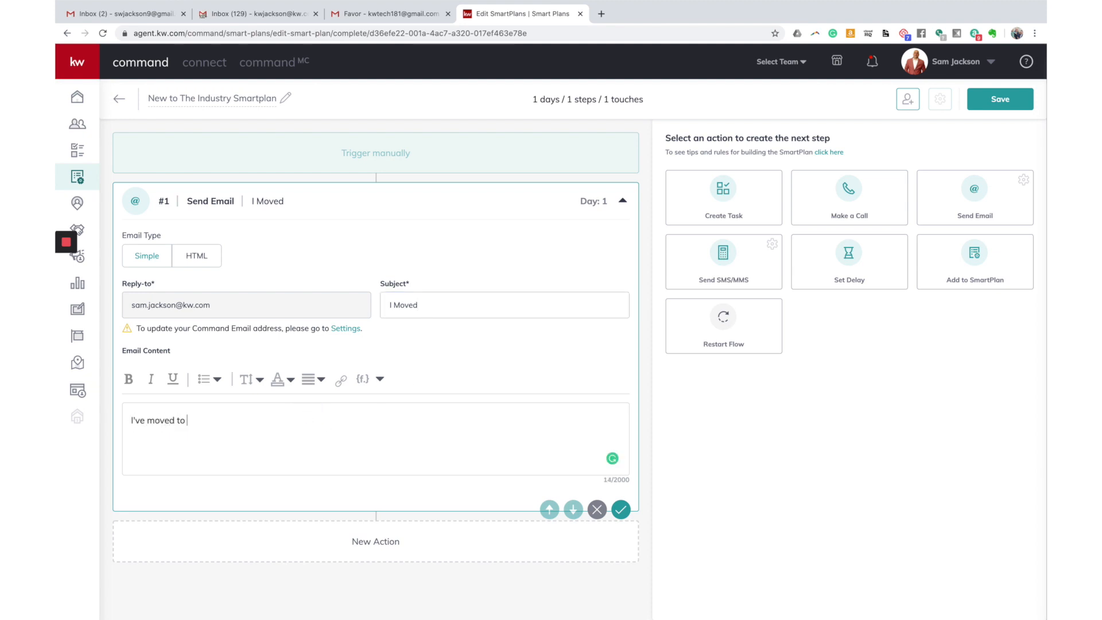
pyautogui.press('BackSpace')
pyautogui.press('BackSpace')
pyautogui.write('e')
pyautogui.press('BackSpace')
pyautogui.press('BackSpace')
pyautogui.write('eller Williams !')
pyautogui.press('BackSpace')
pyautogui.write('!!!  I am beyond ex')
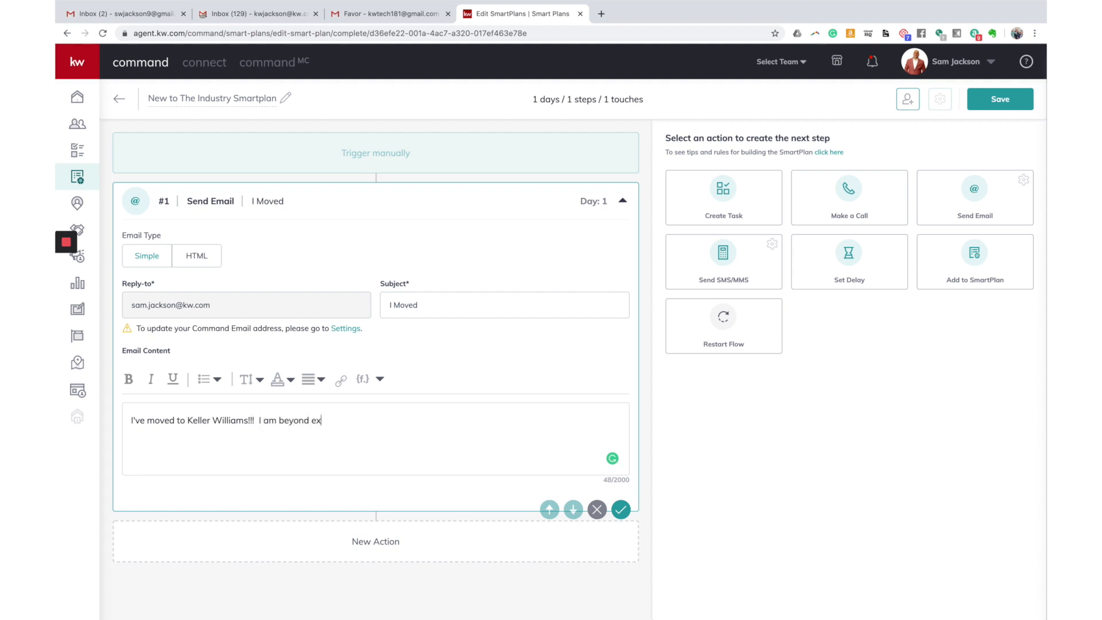
pyautogui.write('cited to chan')
pyautogui.press('BackSpace')
pyautogui.press('BackSpace')
pyautogui.press('BackSpace')
pyautogui.press('BackSpace')
pyautogui.write('start this new chapter in my life! ')
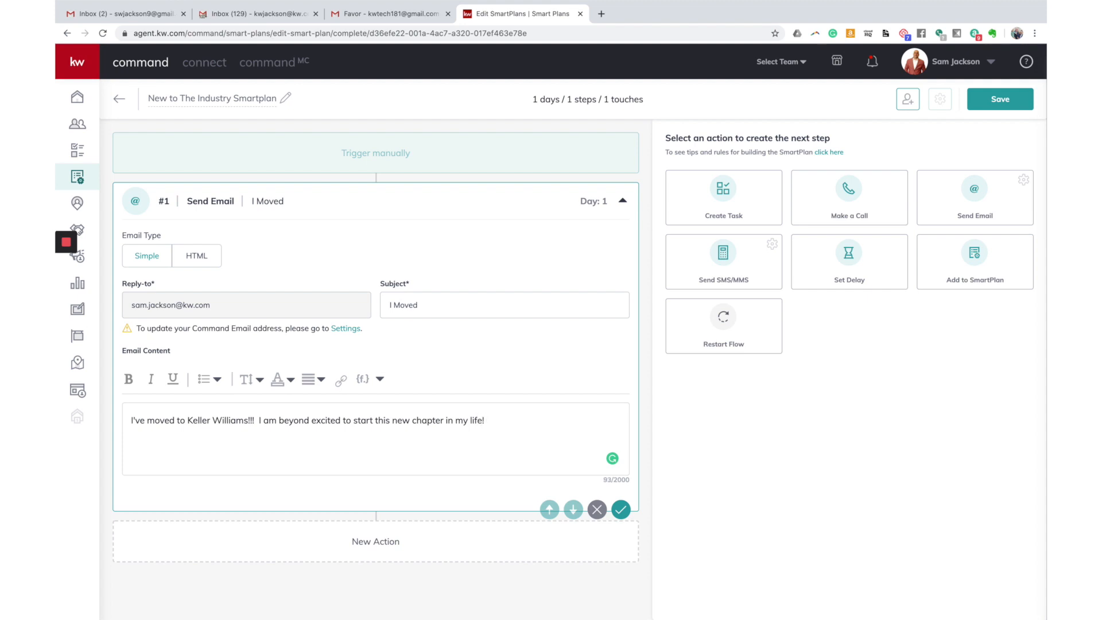
# Continue the email with "If you ever find yourself with a real estate need, I'd love the opportunity to interview and represent you in this new profession!"
pyautogui.write(' If youever find yourself with a re')
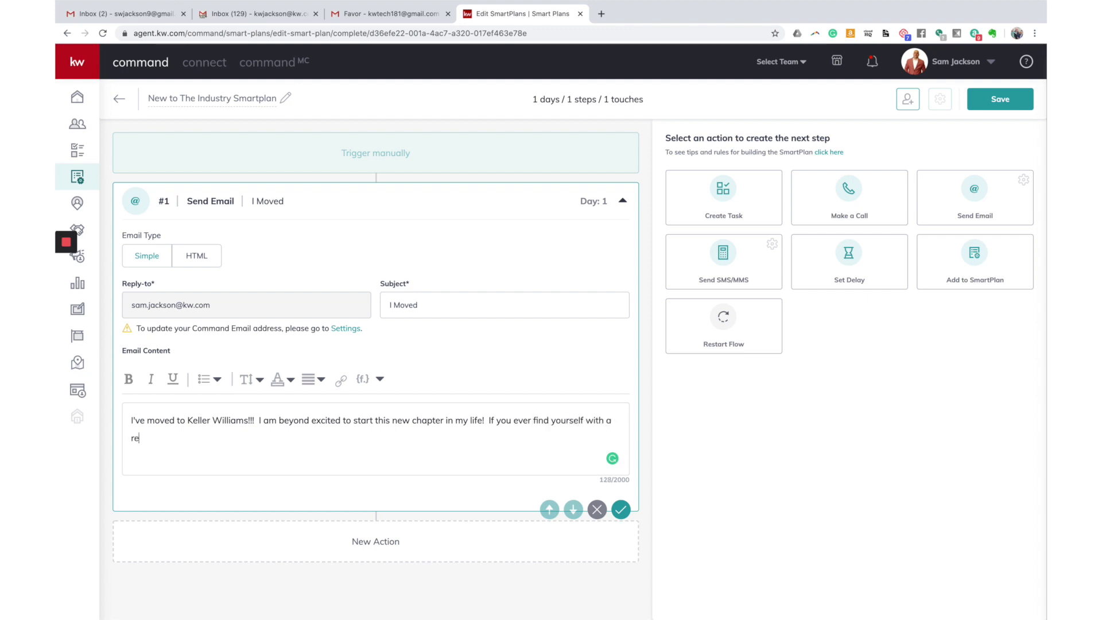
pyautogui.write("al esaate need, I'd love the op")
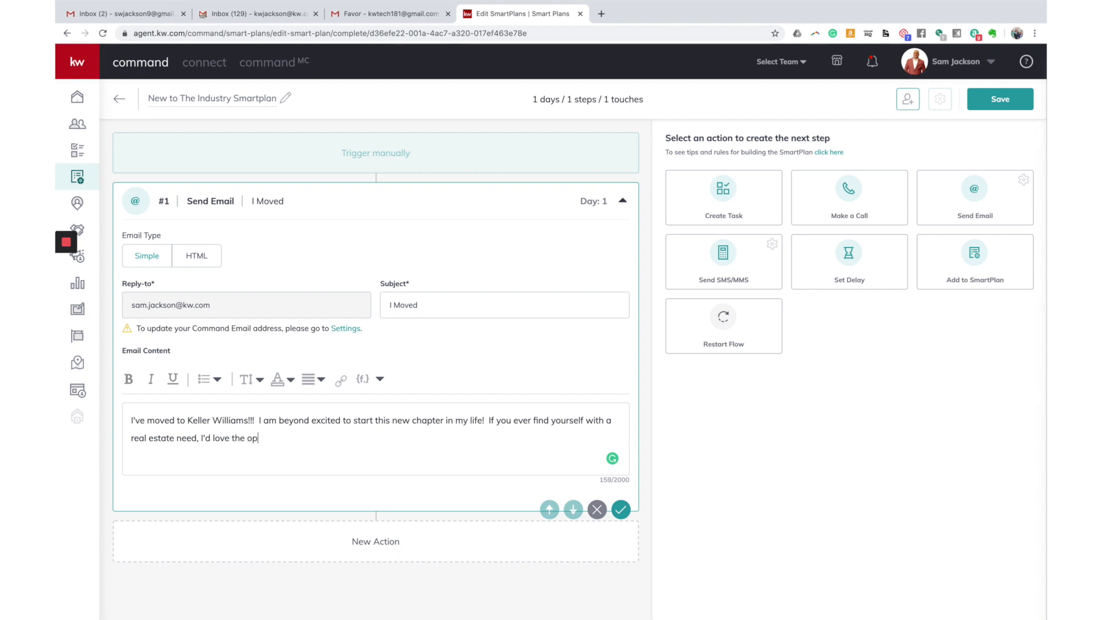
pyautogui.write('portunity to interview and respre')
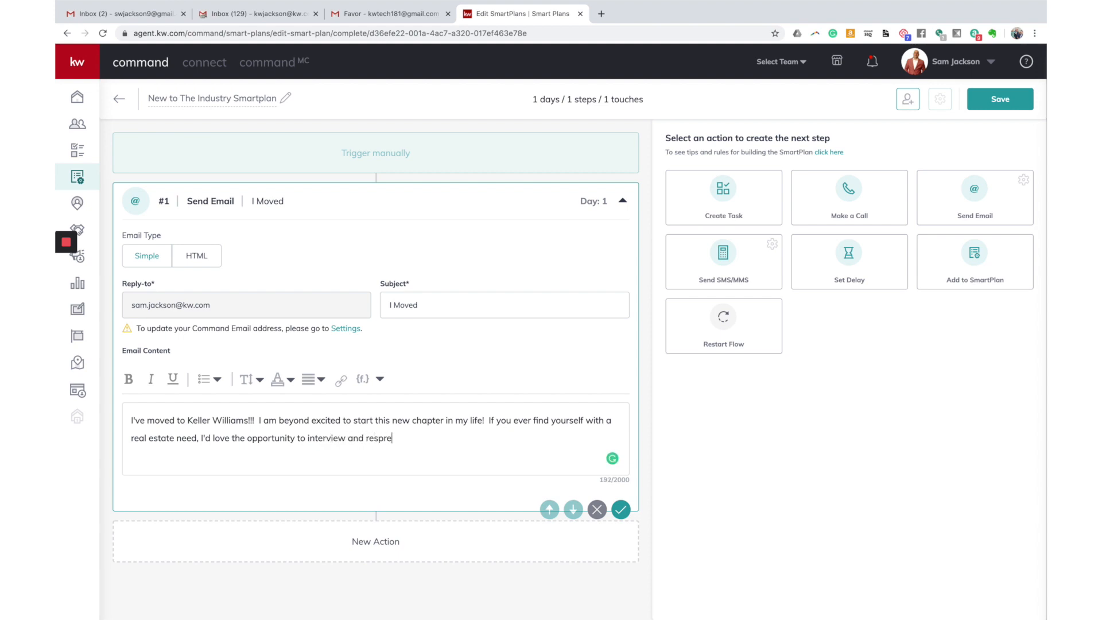
pyautogui.press('BackSpace')
pyautogui.press('BackSpace')
pyautogui.press('BackSpace')
pyautogui.press('BackSpace')
pyautogui.write('present you in this new pro')
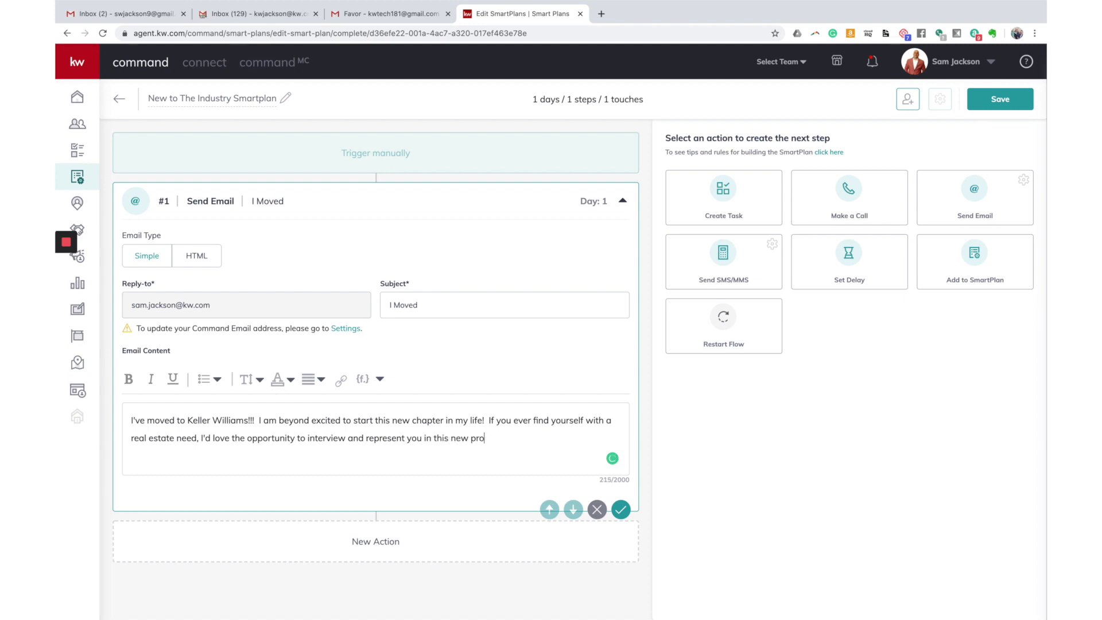
pyautogui.write('fession!')
# Insert the greeting "Hey" with the contact.first.name placeholder before the first sentence of the email and remove an extra space after it
pyautogui.click(130, 420)
pyautogui.click(135, 421)
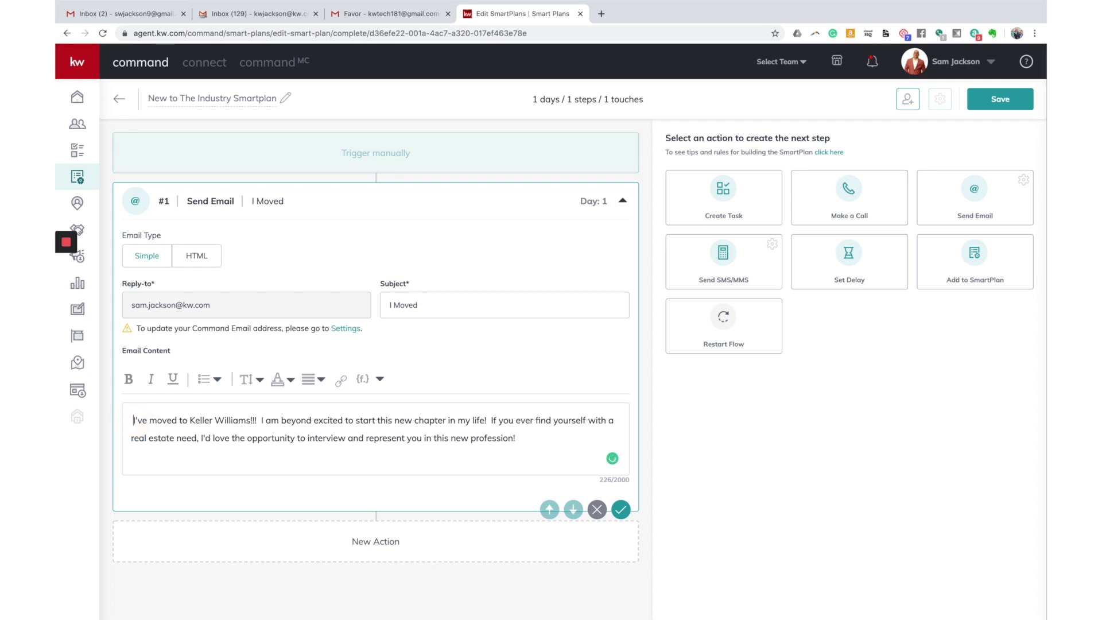
pyautogui.write('Hey')
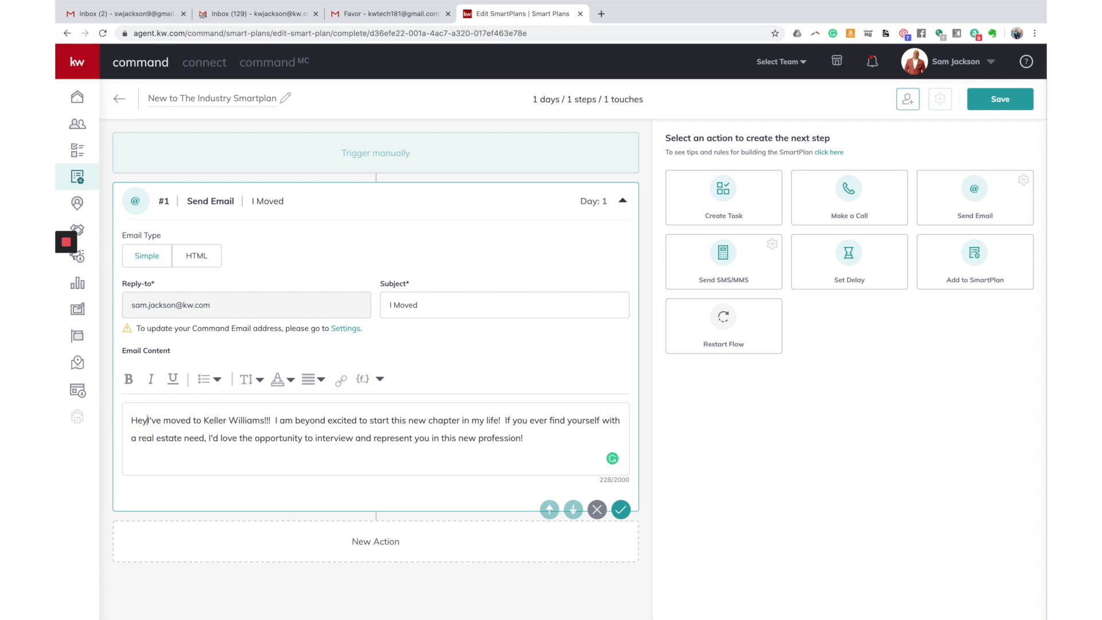
pyautogui.press('Left')
pyautogui.press('Left')
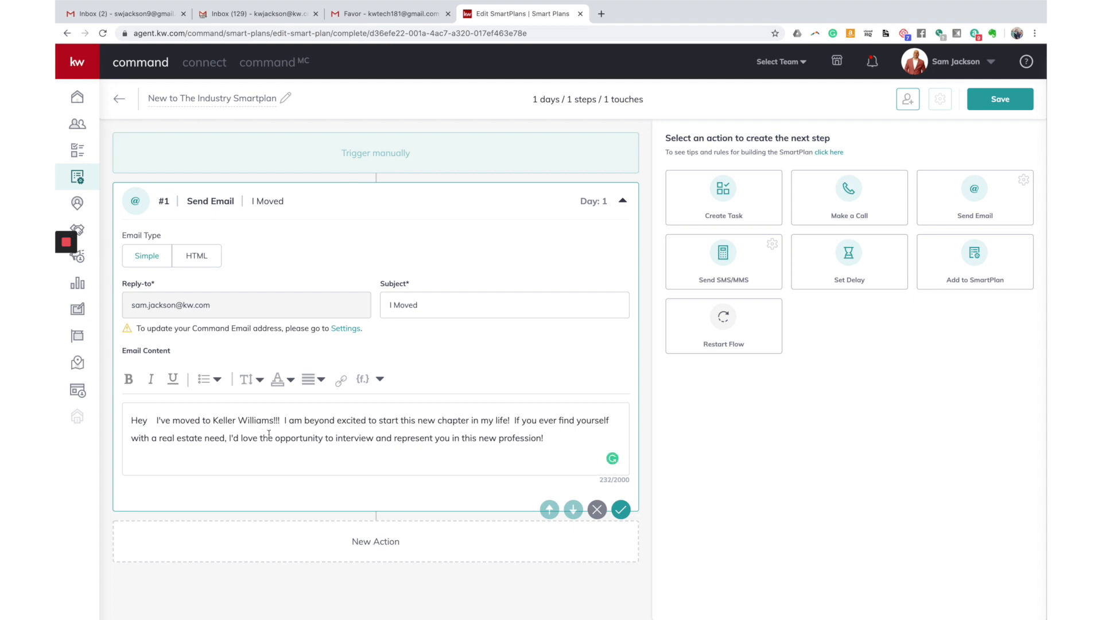
pyautogui.click(380, 380)
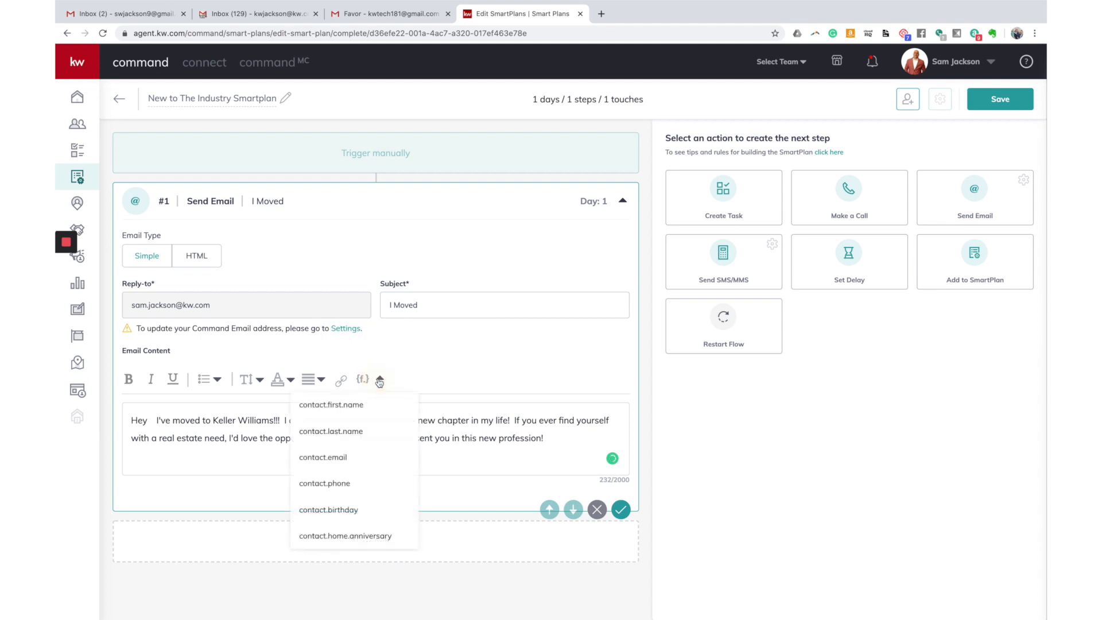
pyautogui.click(336, 405)
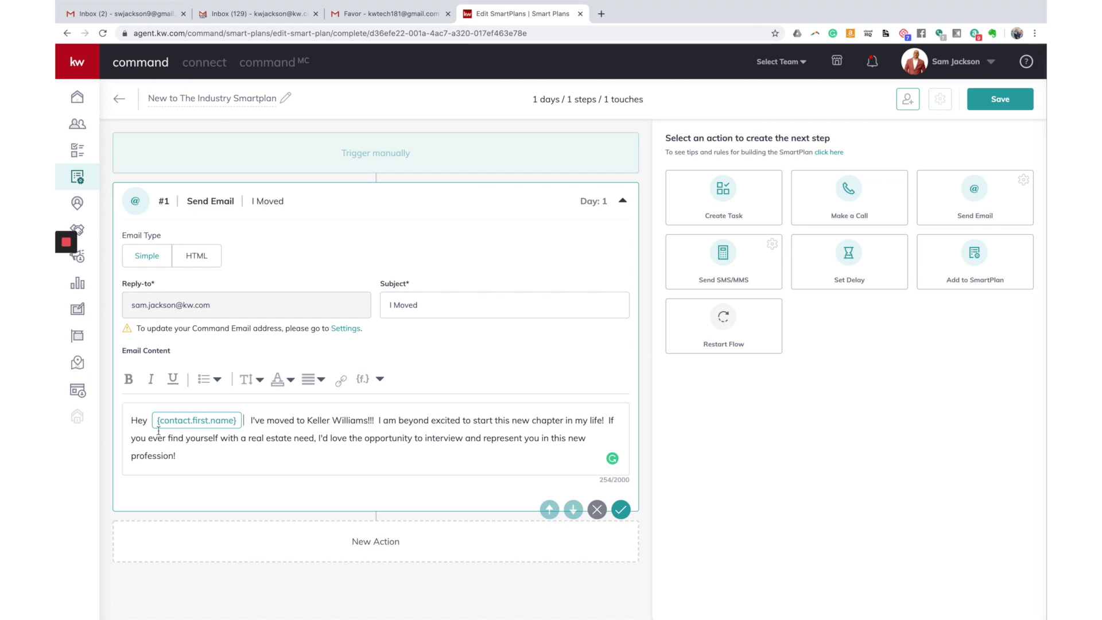
pyautogui.click(238, 430)
pyautogui.press('BackSpace')
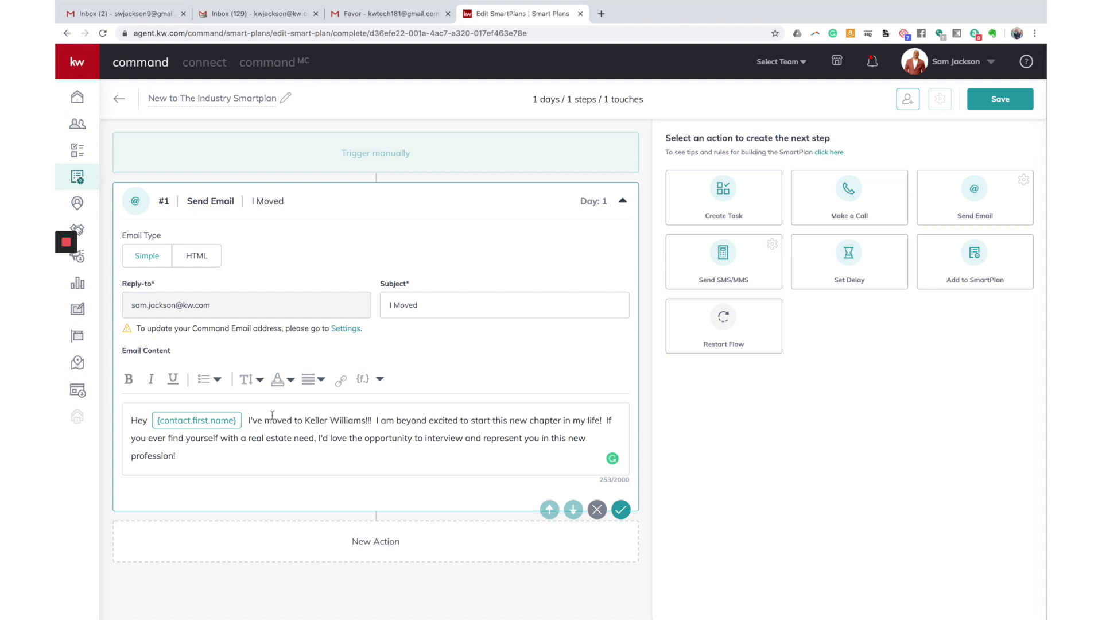
# Look through the placeholders available for the email and save the Send Email step
pyautogui.click(380, 379)
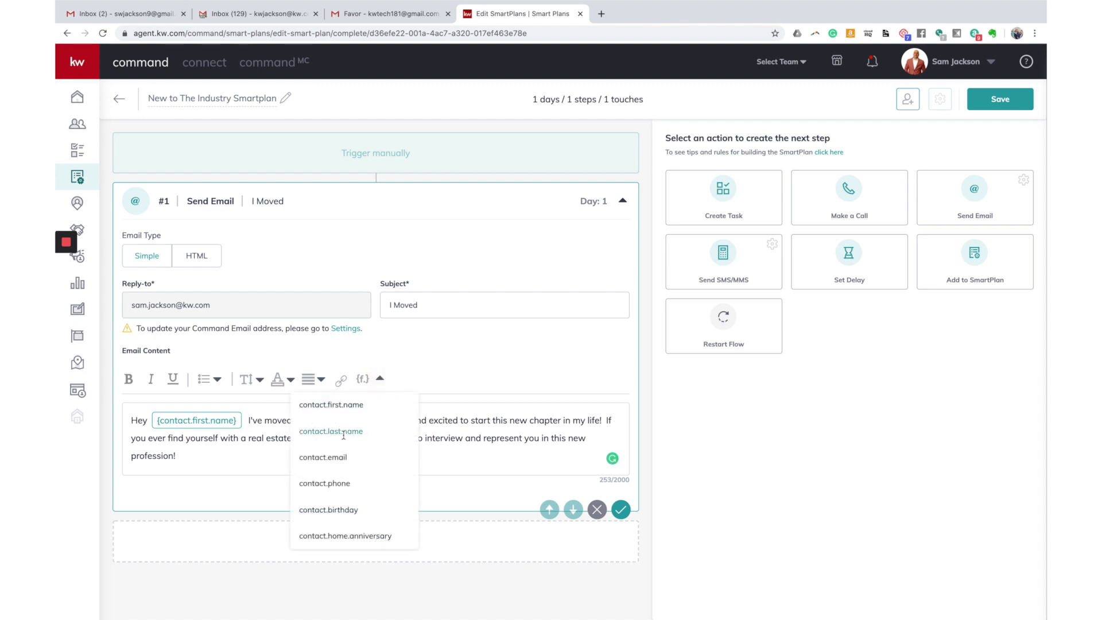
pyautogui.scroll(-1, 384, 478)
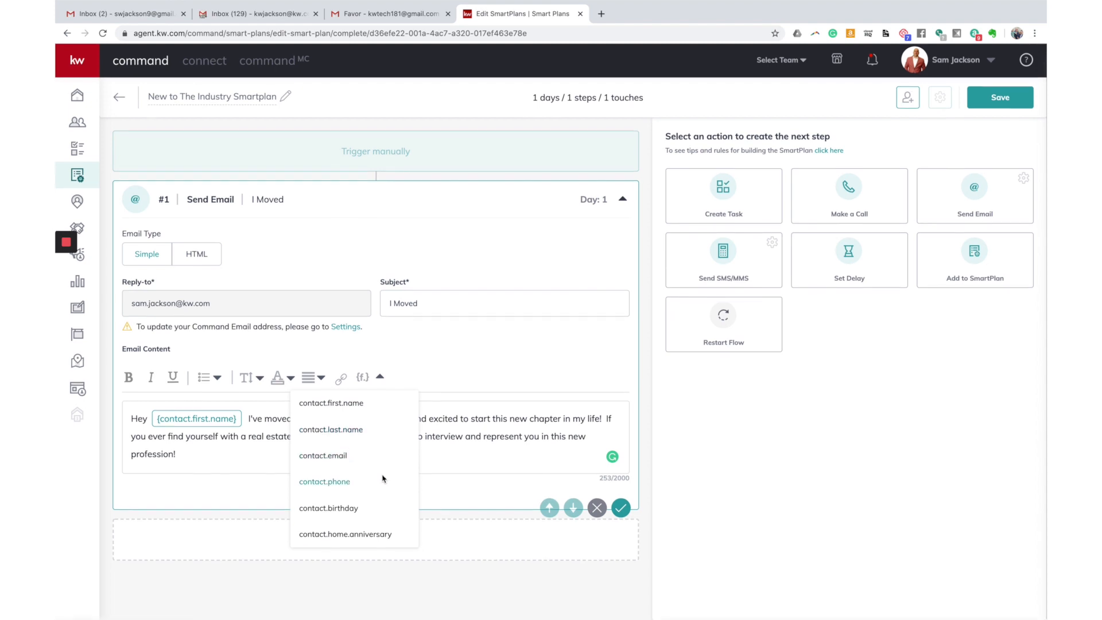
pyautogui.click(459, 385)
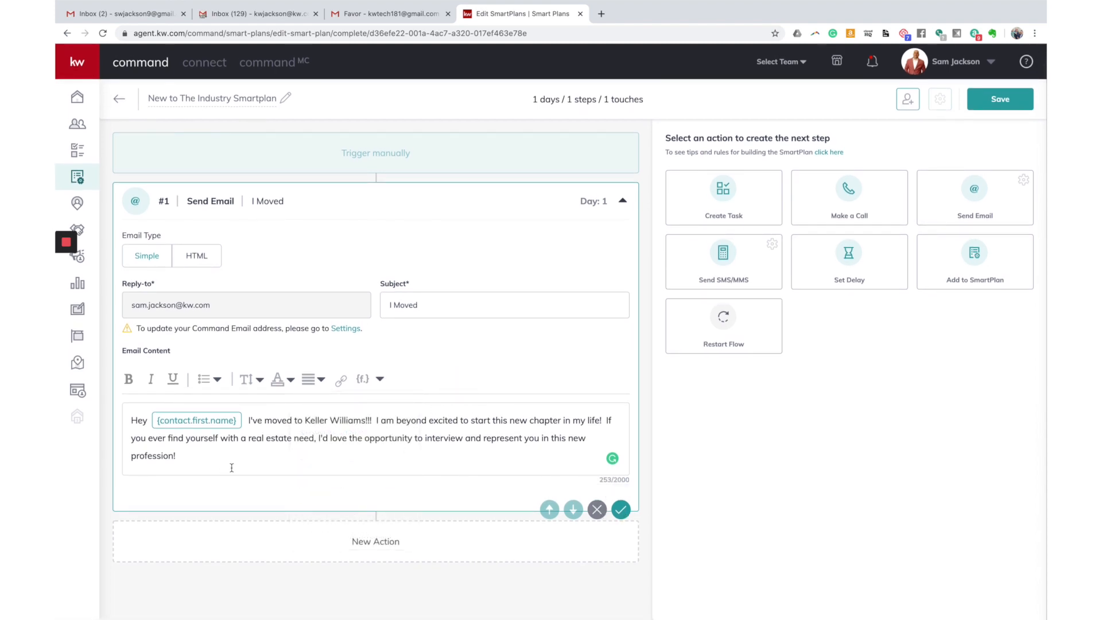
pyautogui.click(621, 510)
# Add a Set Delay action after the email, set it to 2 days and save it
pyautogui.click(848, 268)
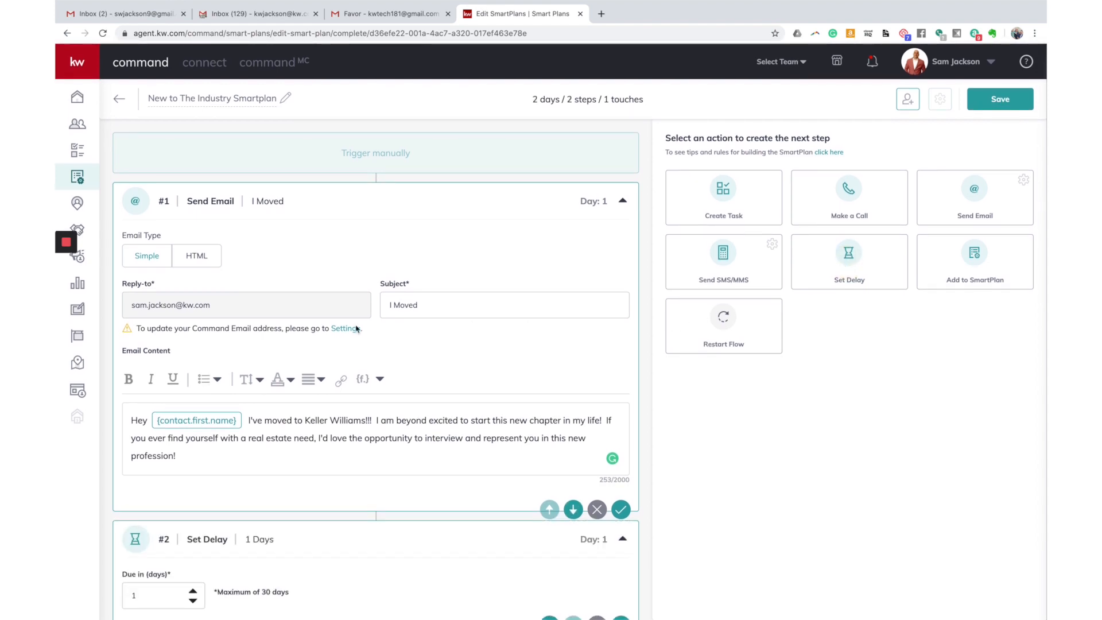
pyautogui.scroll(-2, 348, 328)
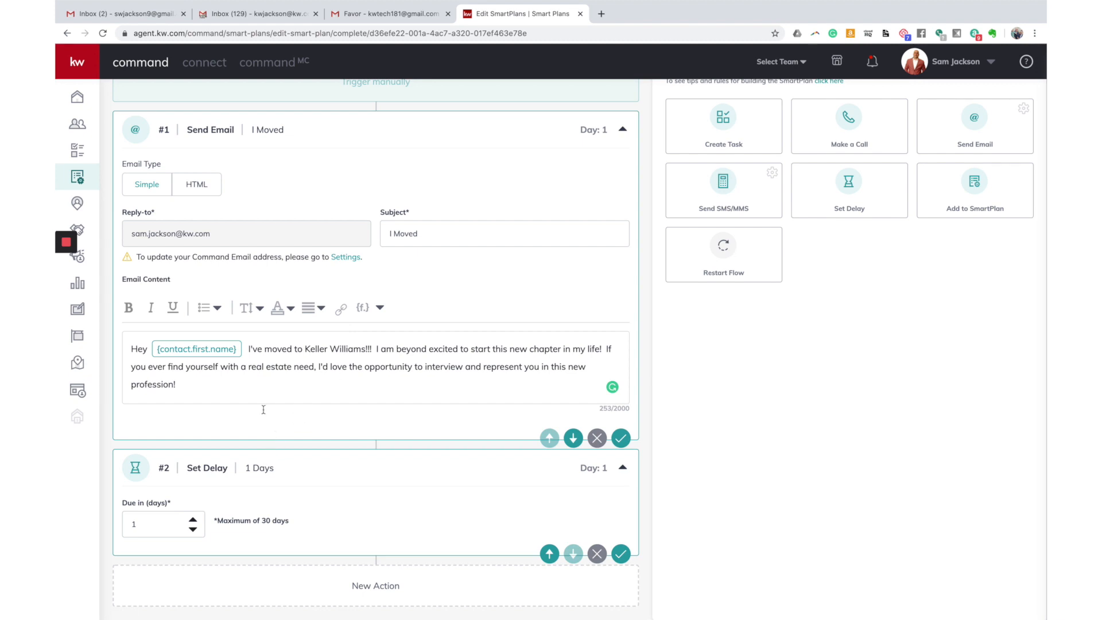
pyautogui.click(193, 518)
pyautogui.click(620, 552)
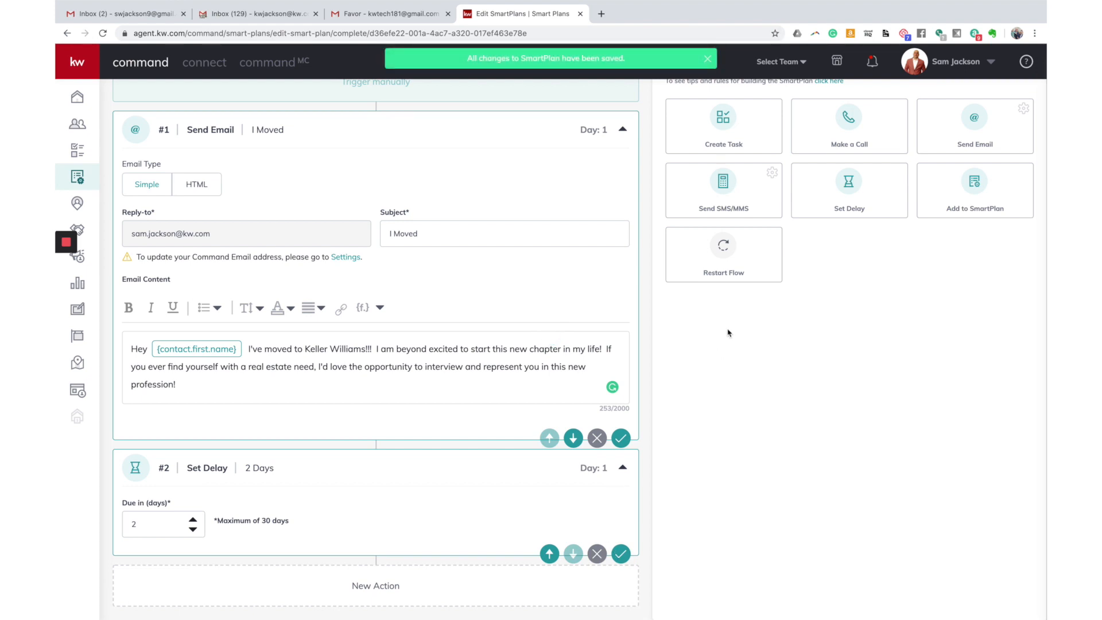
# Add a Send SMS/MMS action after the delay and check where the account Settings are found
pyautogui.click(727, 197)
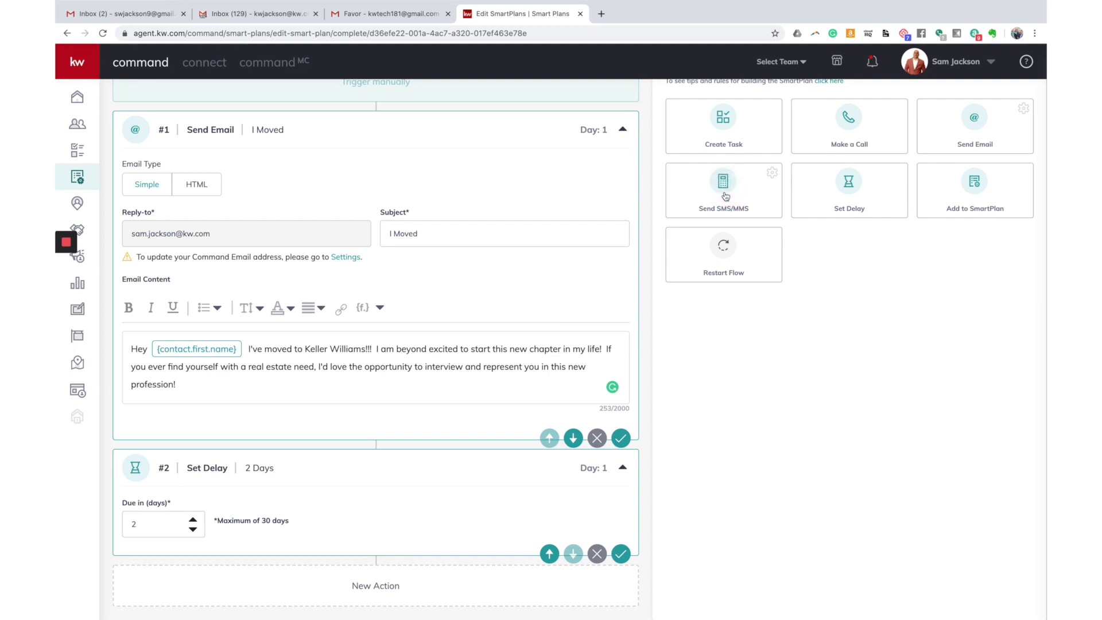
pyautogui.click(726, 196)
pyautogui.scroll(-5, 434, 326)
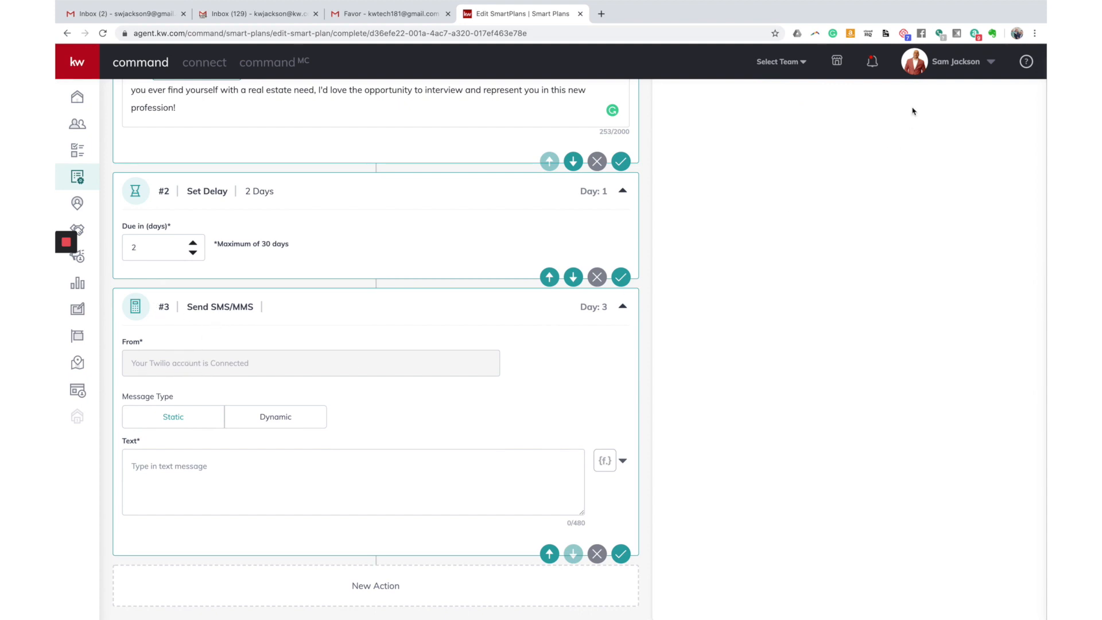
pyautogui.click(941, 62)
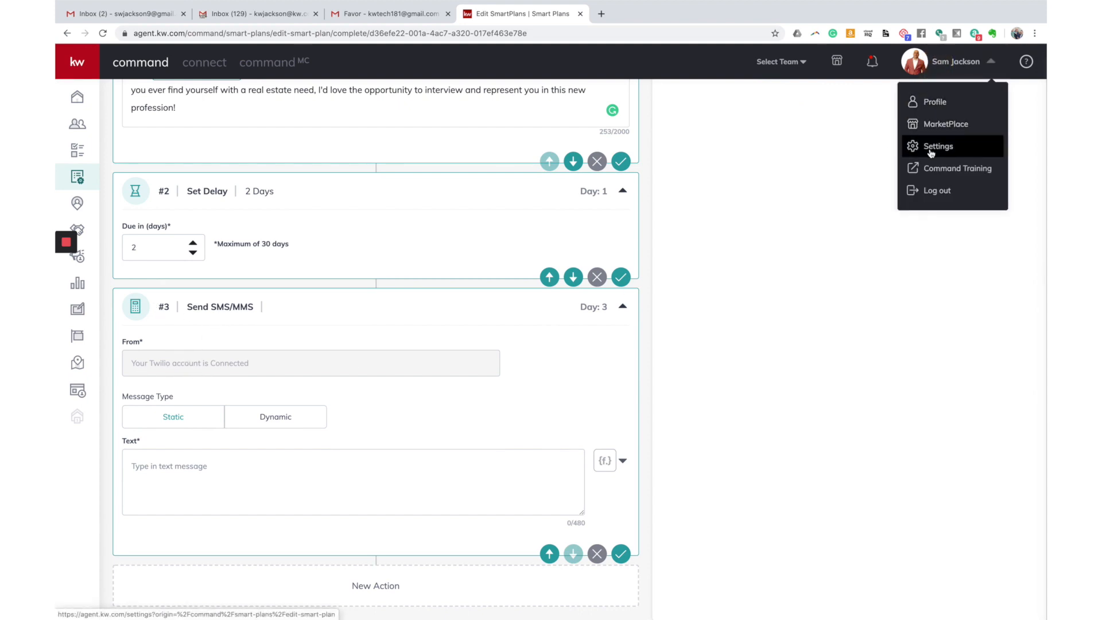
pyautogui.click(727, 357)
# Begin the text message with "Hey", the contact.first.name placeholder and a dash
pyautogui.click(275, 468)
pyautogui.write('HEy')
pyautogui.press('BackSpace')
pyautogui.press('BackSpace')
pyautogui.press('BackSpace')
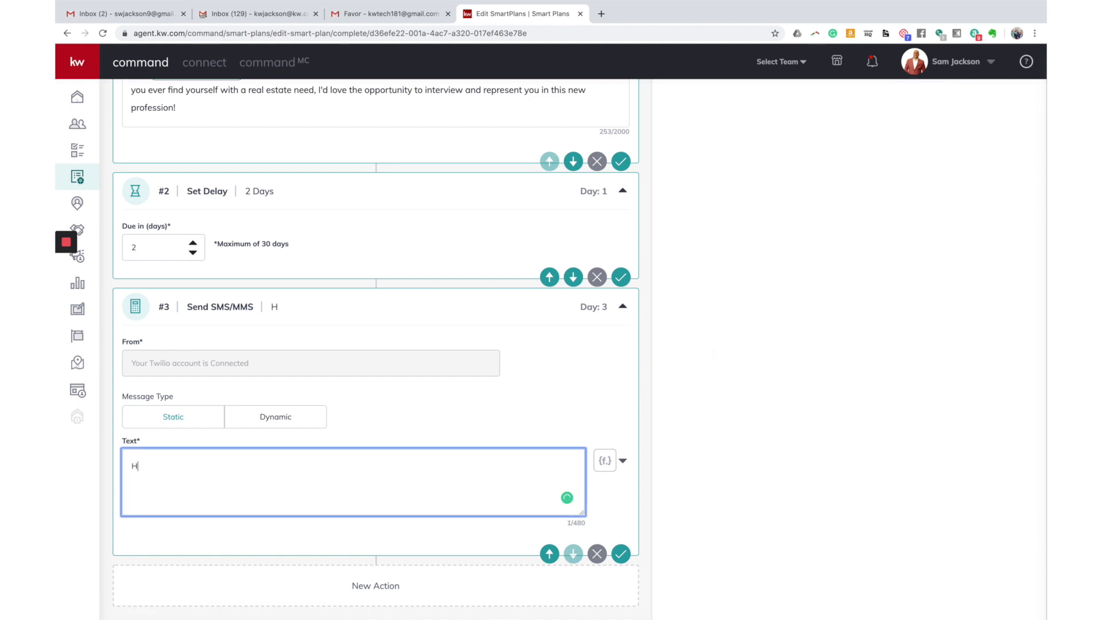
pyautogui.write('ey')
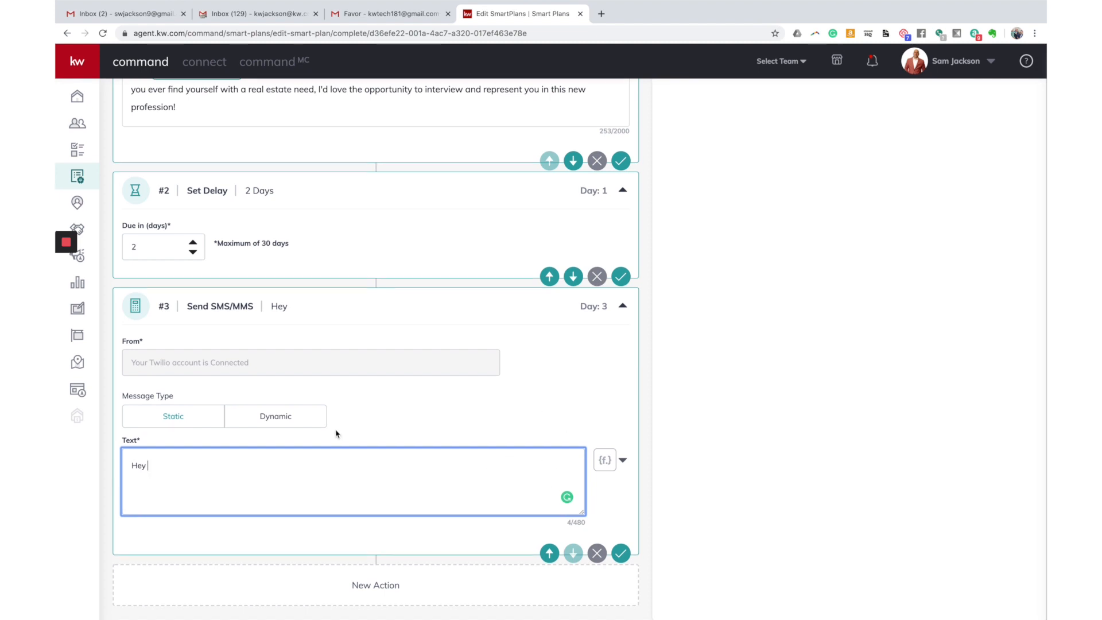
pyautogui.click(606, 462)
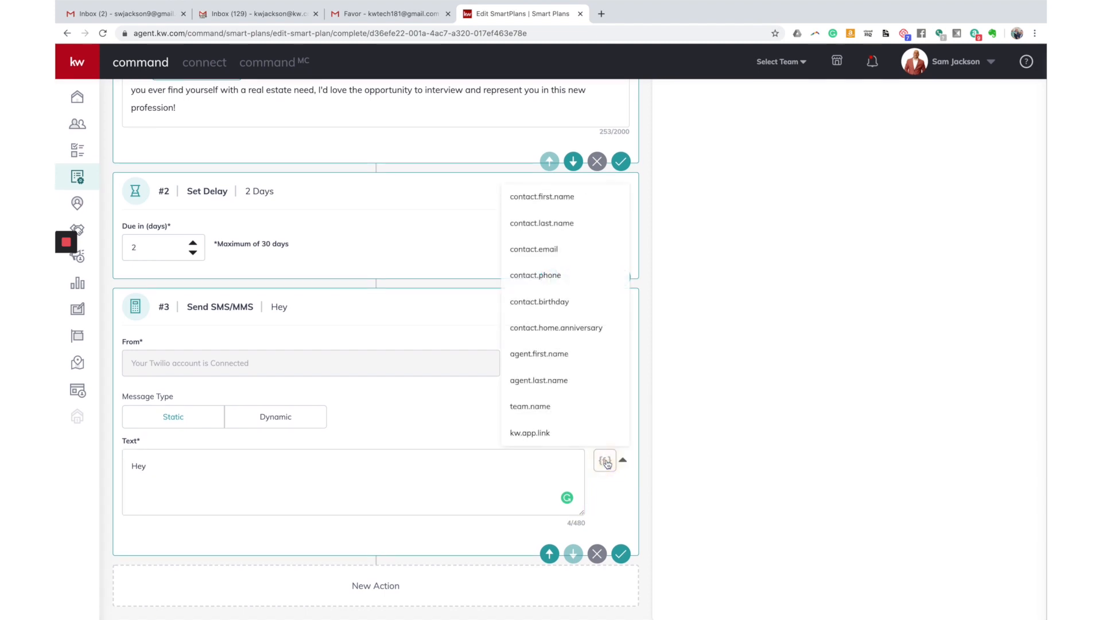
pyautogui.click(561, 196)
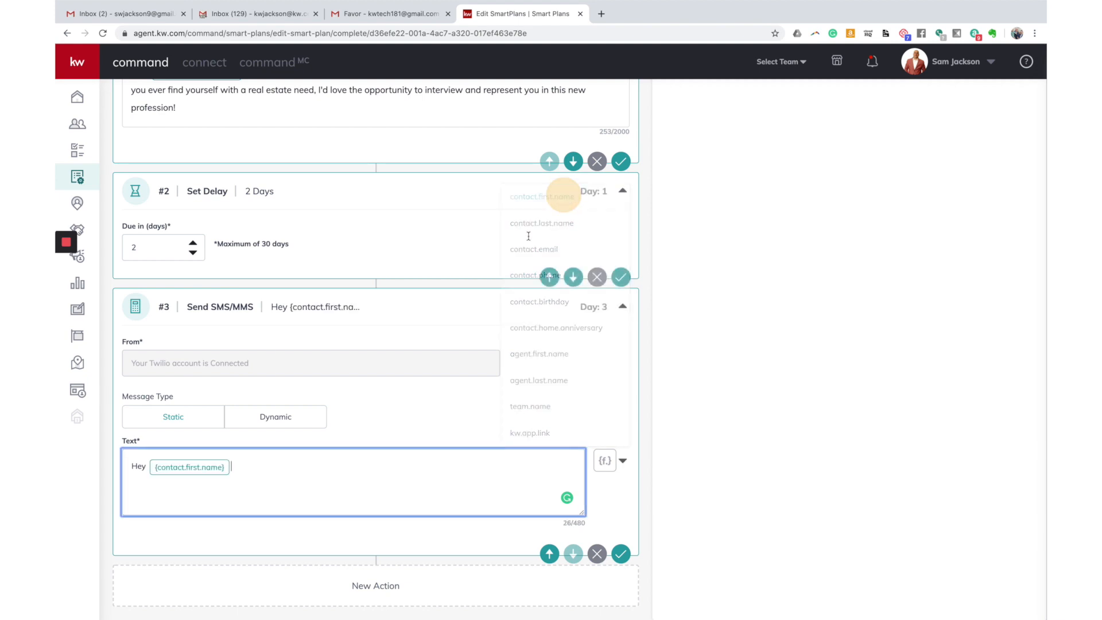
pyautogui.write('- ')
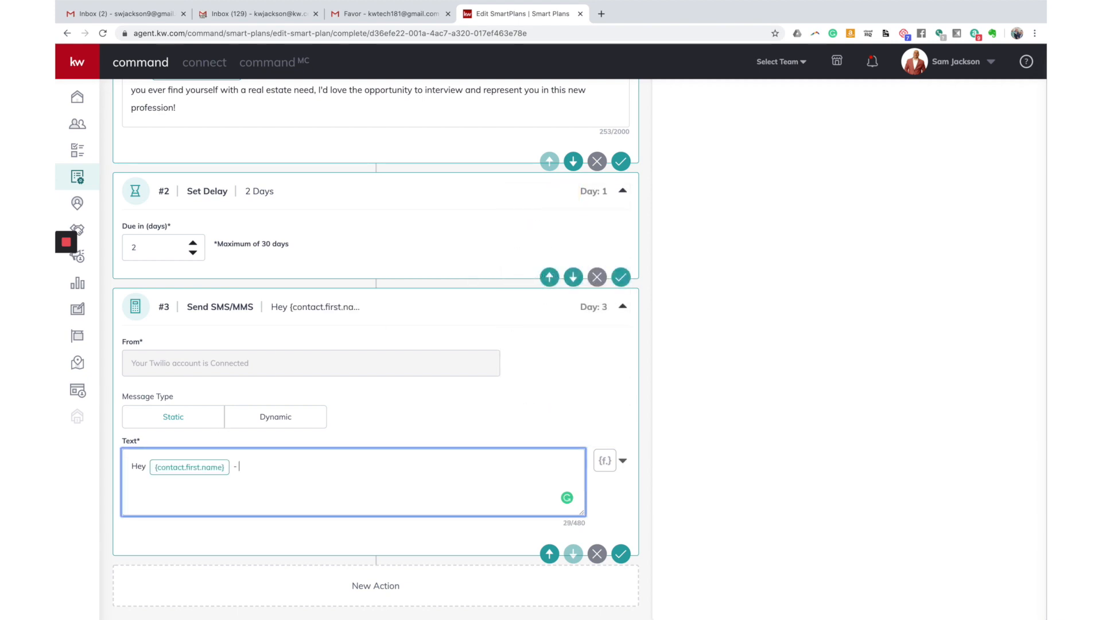
# Continue the text message after the dash with "wanted to let you know that I am now selling real estate!"
pyautogui.write('Wa')
pyautogui.press('BackSpace')
pyautogui.press('BackSpace')
pyautogui.press('BackSpace')
pyautogui.write('wanted tp')
pyautogui.press('BackSpace')
pyautogui.press('BackSpace')
pyautogui.press('BackSpace')
pyautogui.write('o let you know that I am')
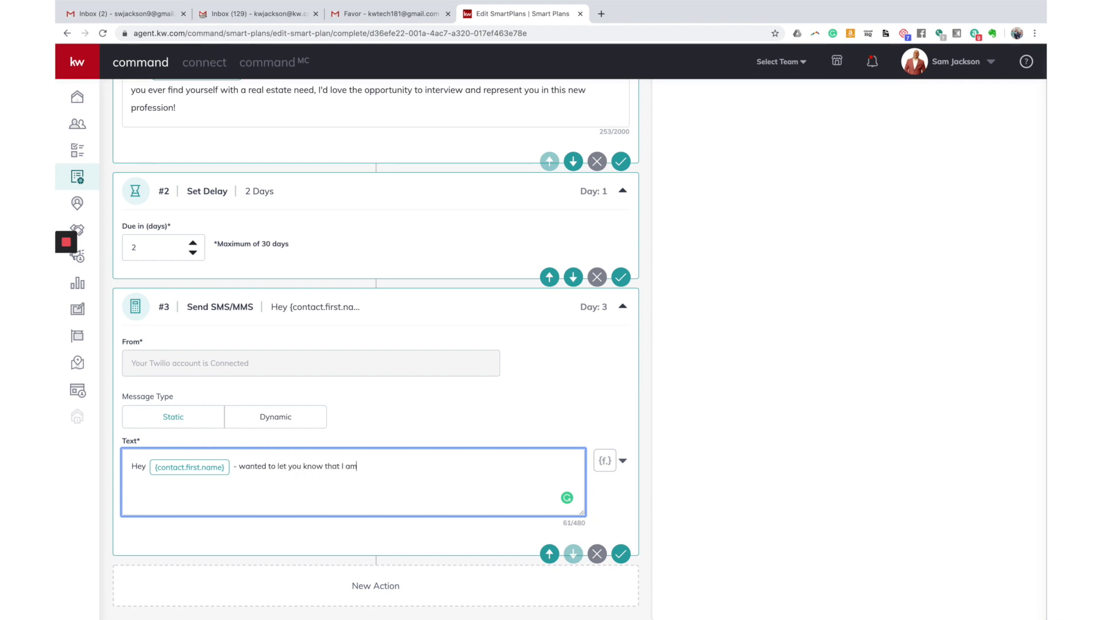
pyautogui.write(' now selling real')
pyautogui.write(' estate')
pyautogui.write('.')
pyautogui.write('!  I')
# End the text message with "I've happily joined Keller Williams!!!" and save the Send SMS/MMS step
pyautogui.write("'ve happily")
pyautogui.write('ned ')
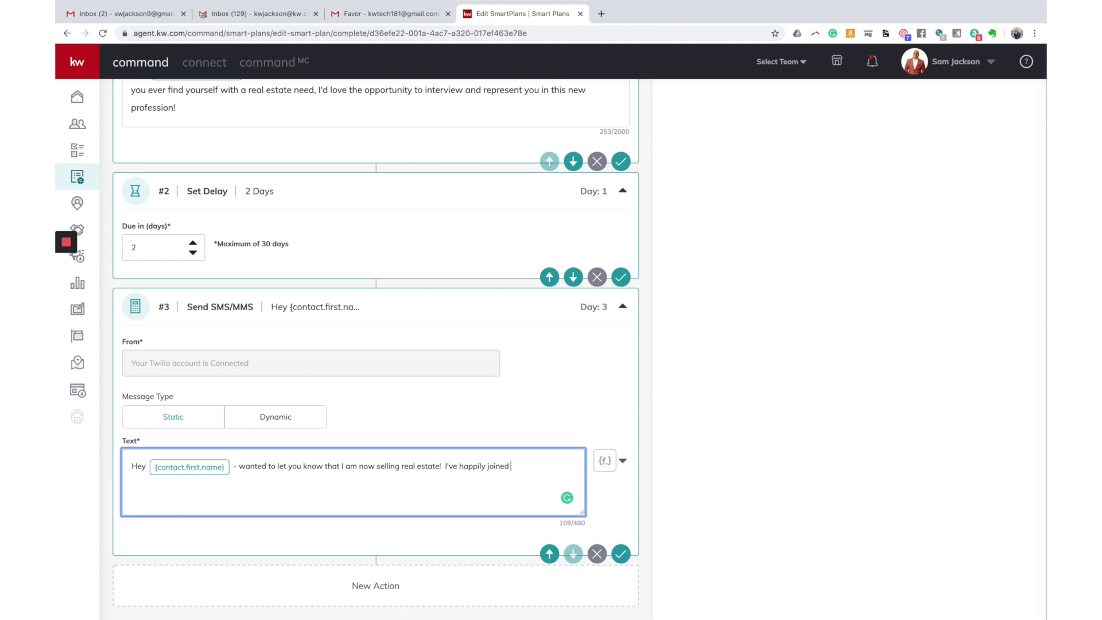
pyautogui.write('Keller Williams!!!')
pyautogui.click(621, 553)
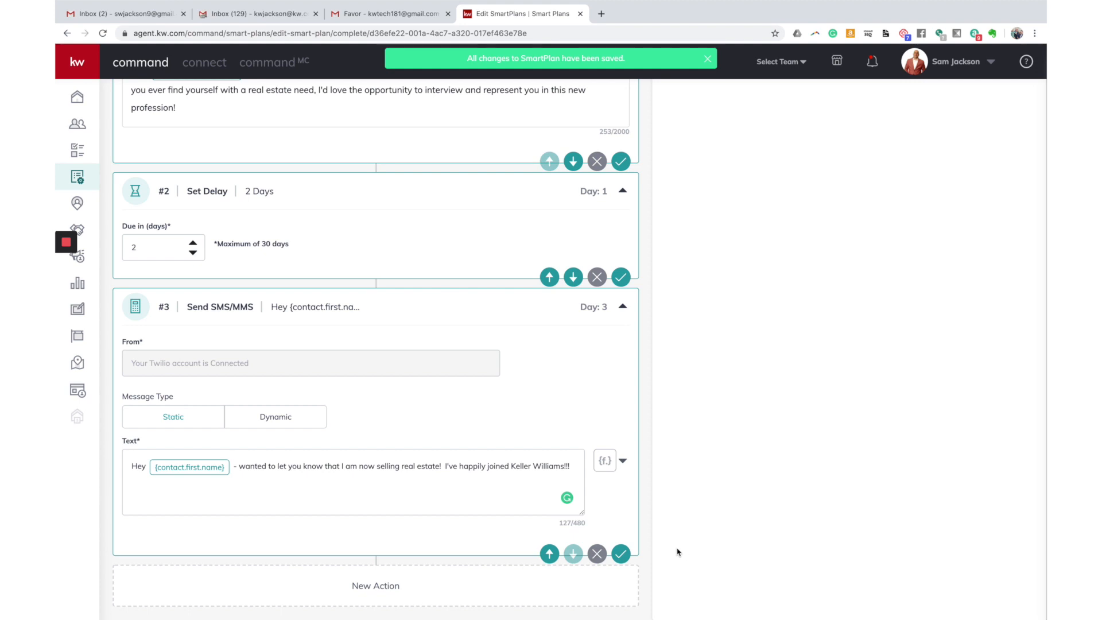
# Review the email, delay and text message steps from start to end and save the whole SmartPlan
pyautogui.scroll(6, 677, 552)
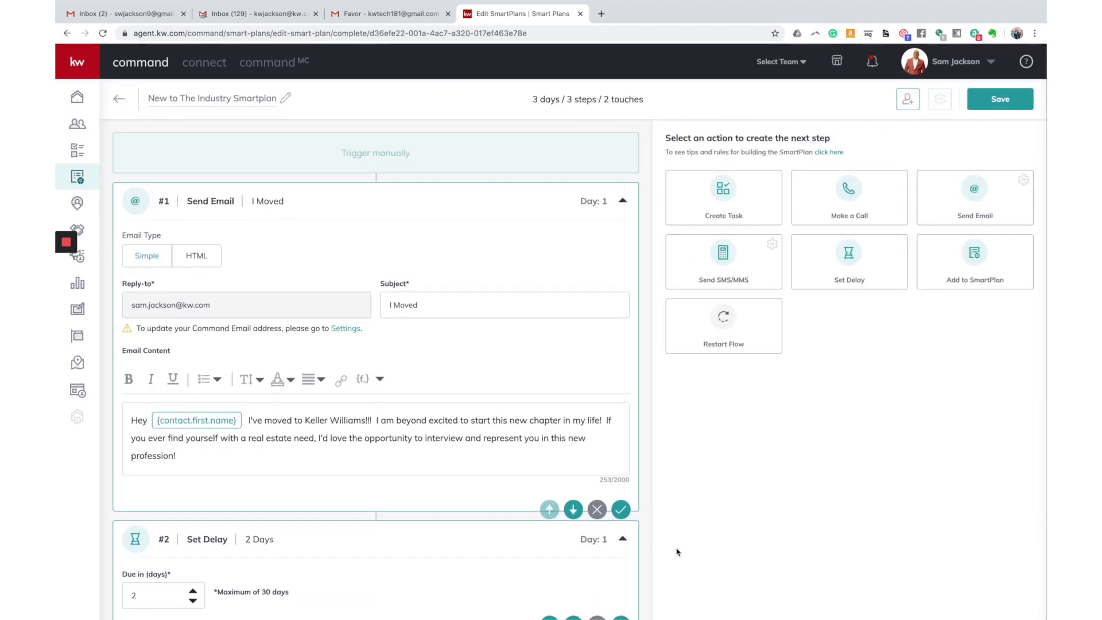
pyautogui.scroll(-6, 450, 521)
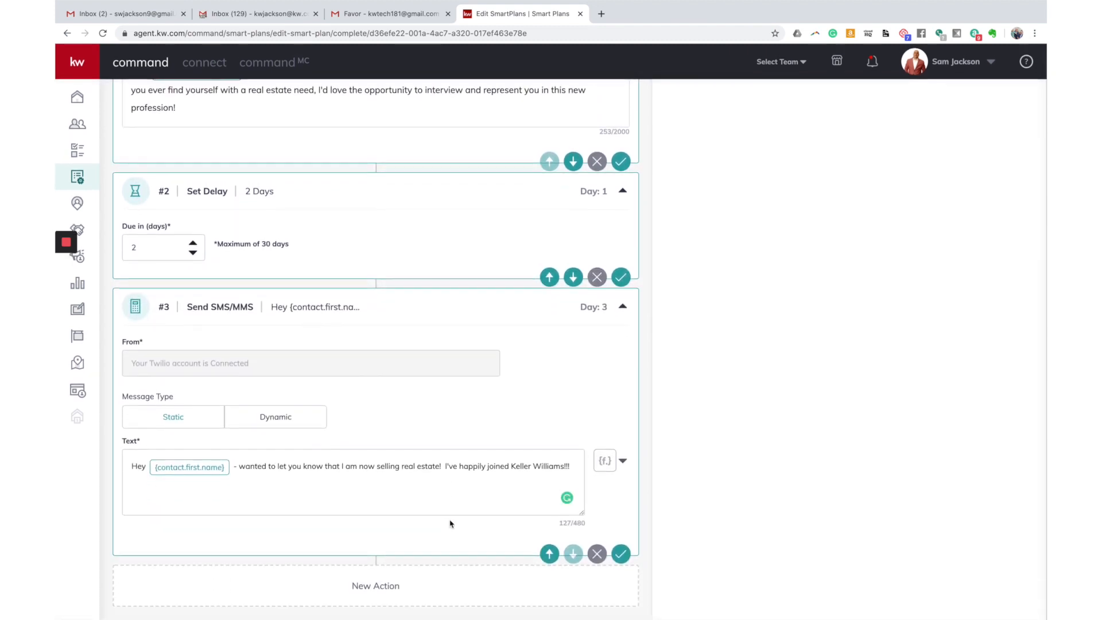
pyautogui.scroll(6, 450, 522)
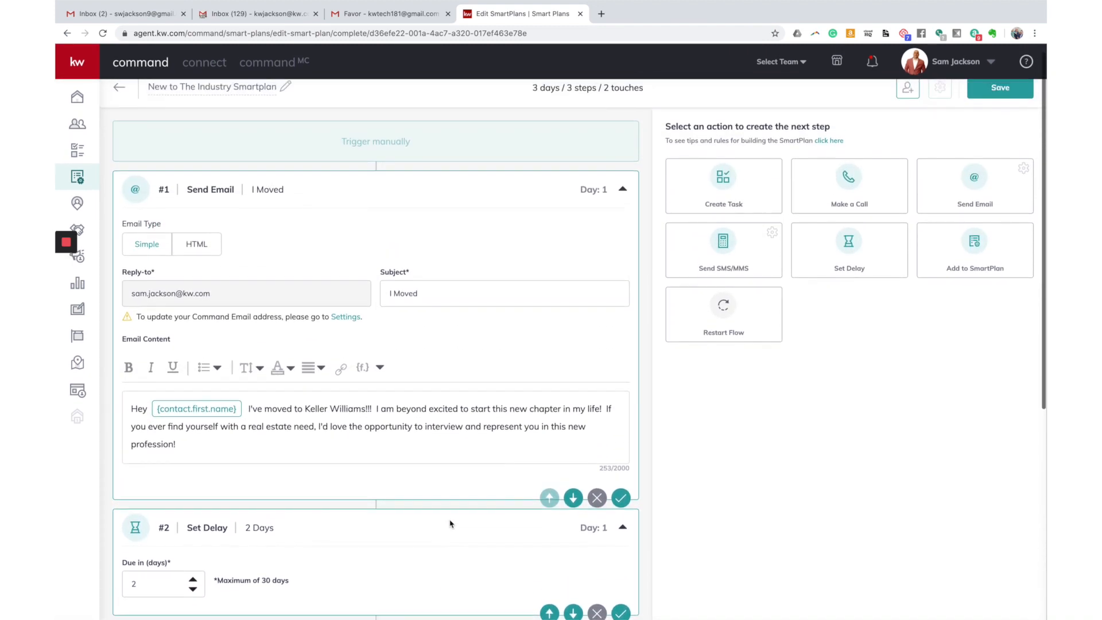
pyautogui.scroll(-2, 450, 523)
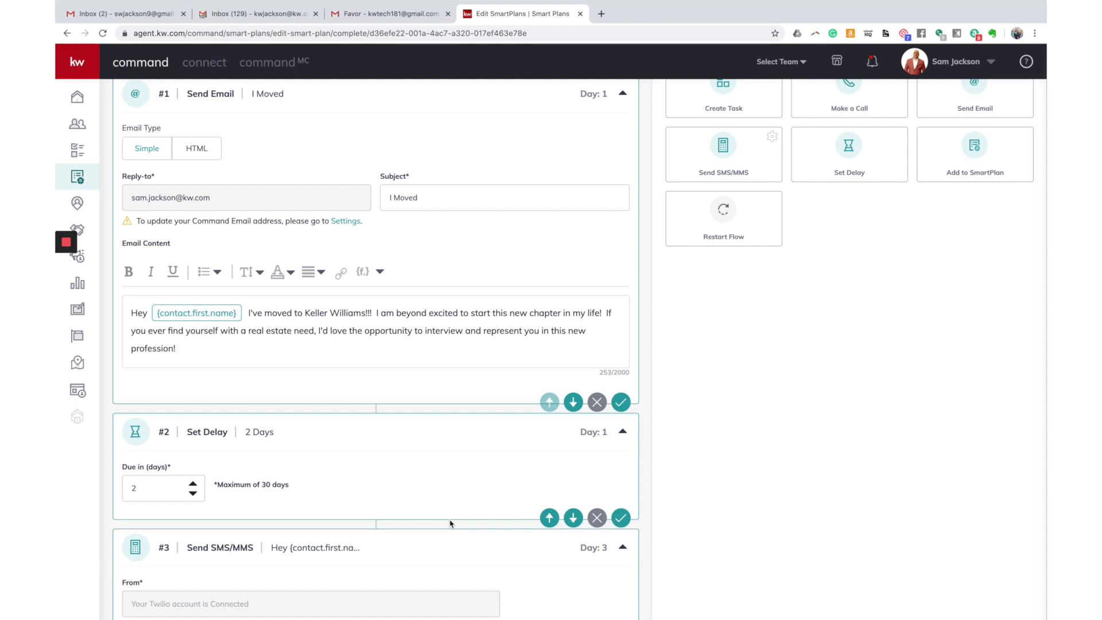
pyautogui.scroll(3, 450, 523)
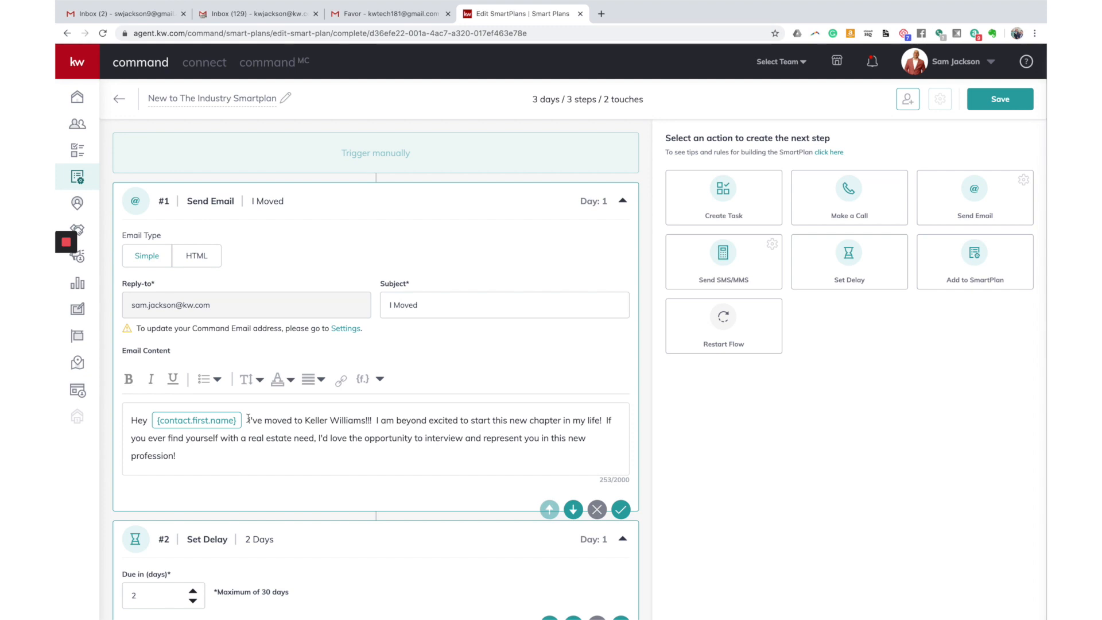
pyautogui.scroll(-4, 248, 419)
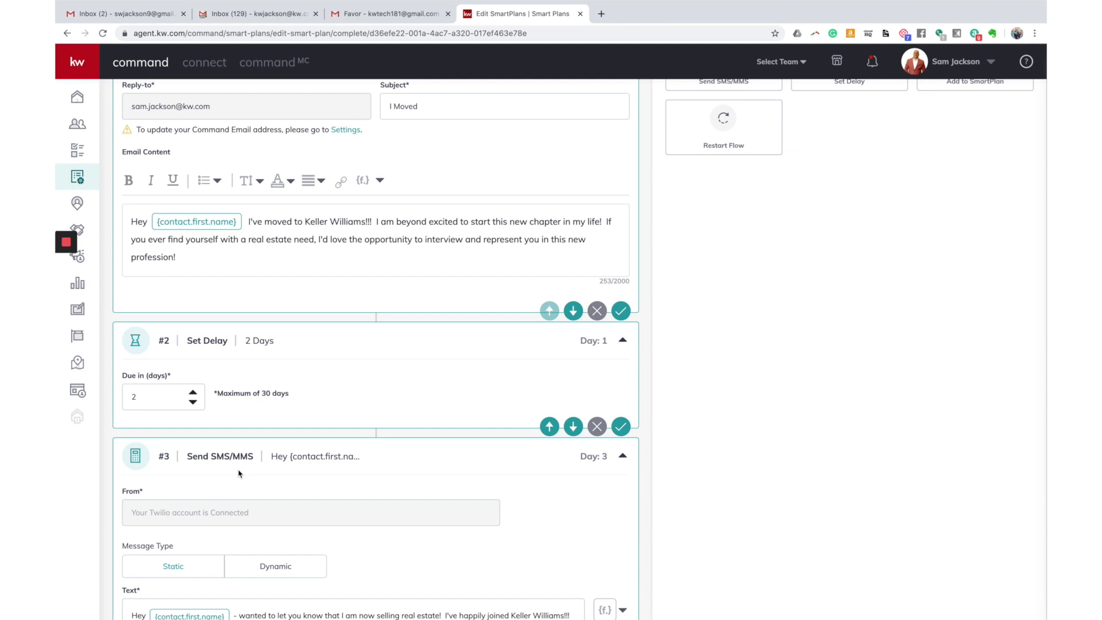
pyautogui.scroll(4, 239, 473)
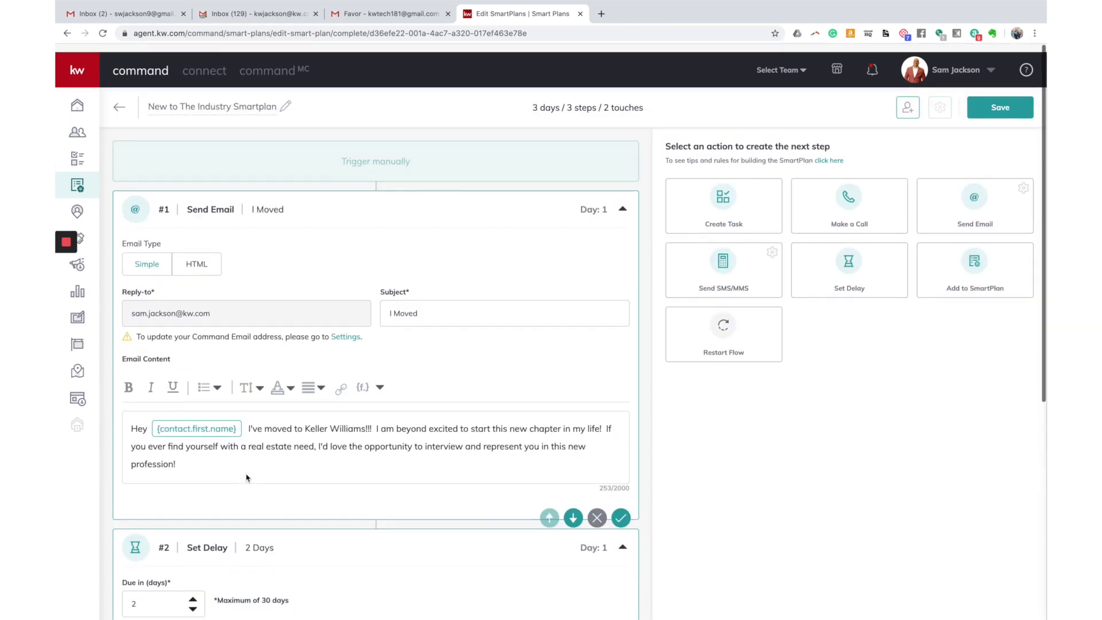
pyautogui.click(1003, 112)
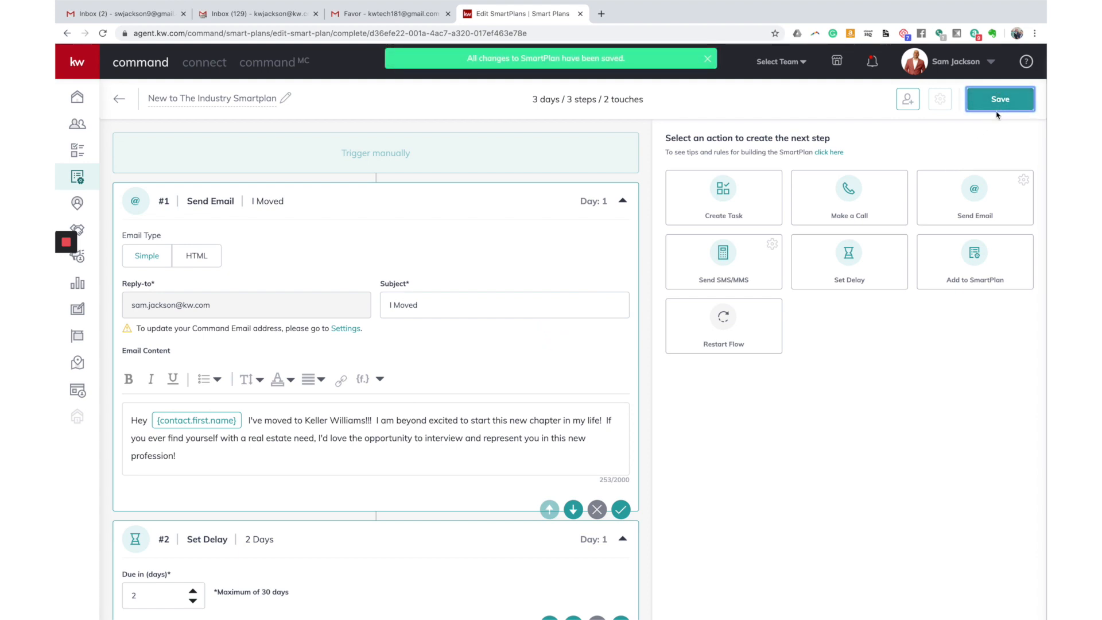
pyautogui.click(1004, 106)
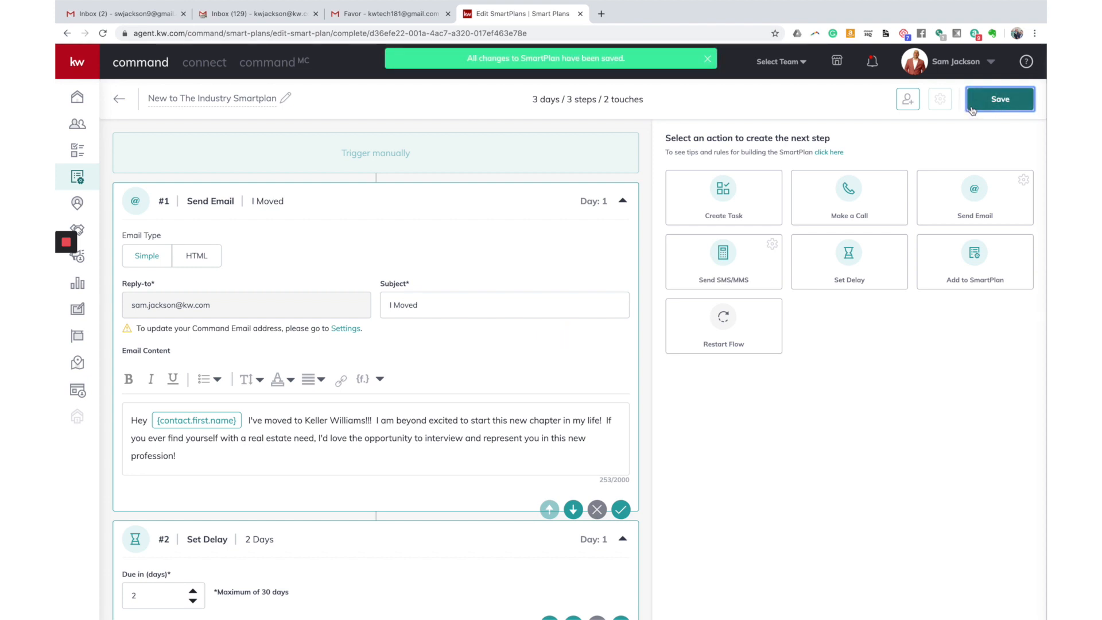
# Start adding clients to the SmartPlan, select all contacts on the first page and look through the available tags
pyautogui.click(910, 103)
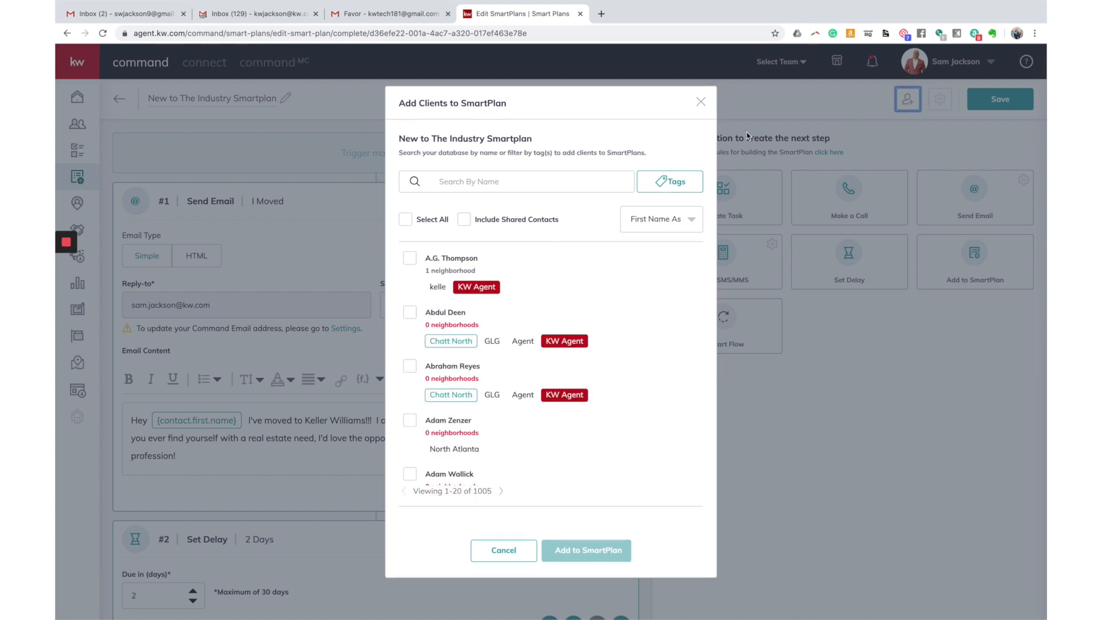
pyautogui.click(406, 219)
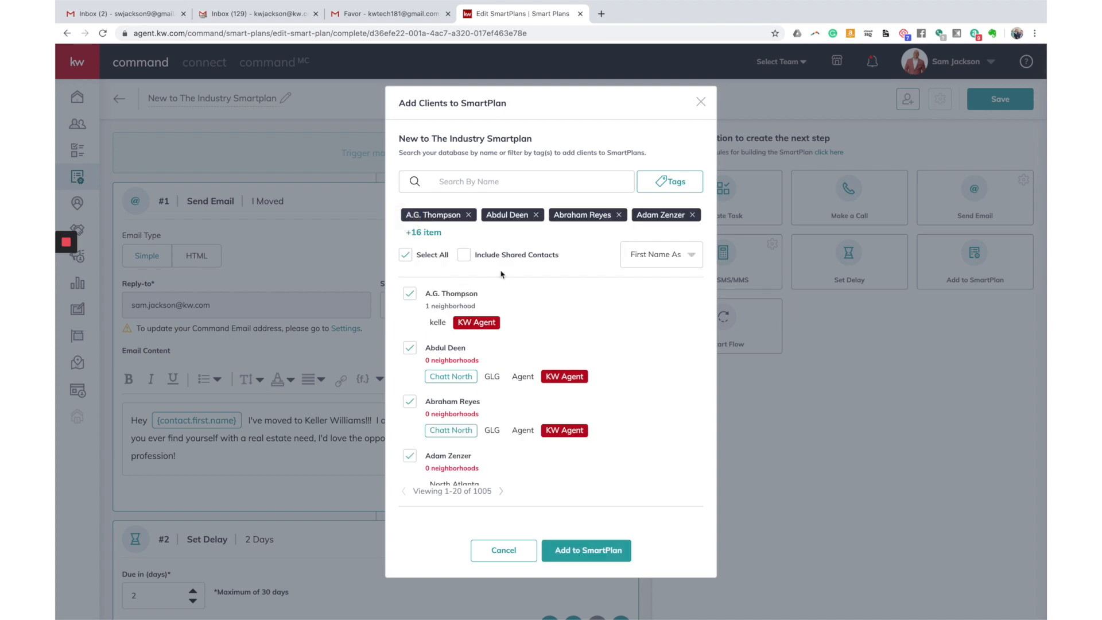
pyautogui.scroll(-12, 493, 275)
pyautogui.scroll(12, 504, 384)
pyautogui.click(663, 184)
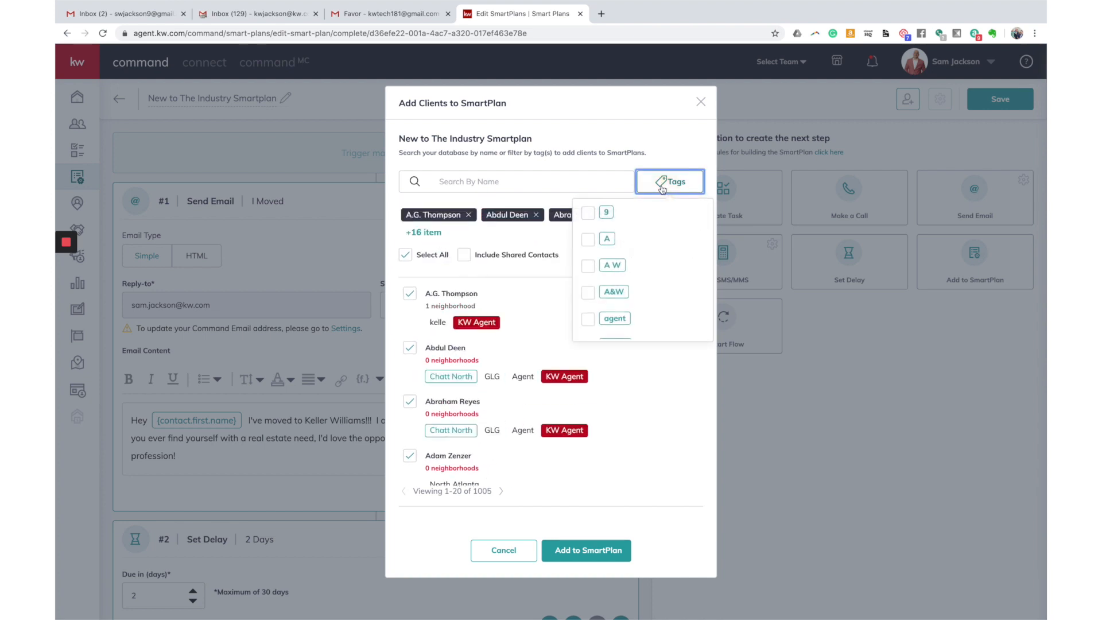
pyautogui.scroll(-5, 600, 261)
pyautogui.scroll(-4, 600, 261)
# Search the clients by name for "soi" and remove the first contact from the selection
pyautogui.click(523, 175)
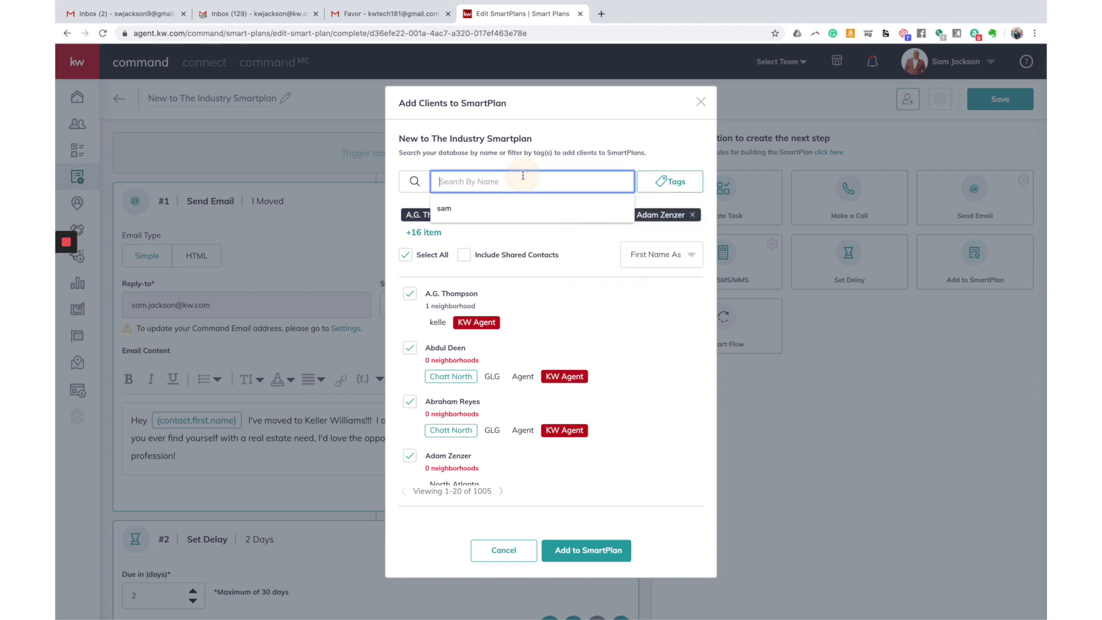
pyautogui.write('soi')
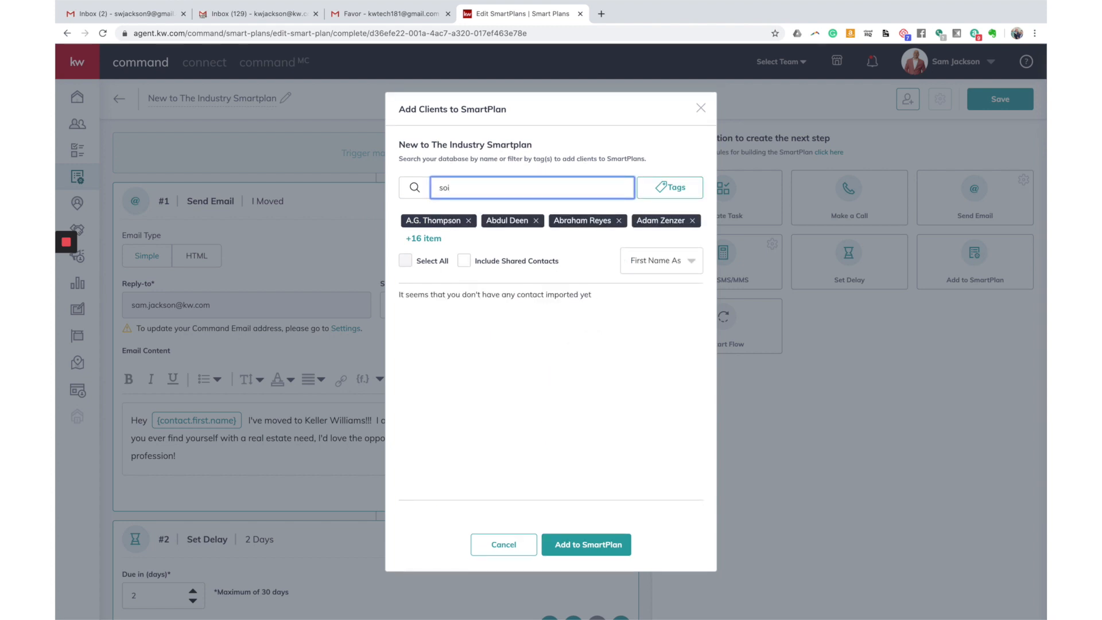
pyautogui.click(518, 188)
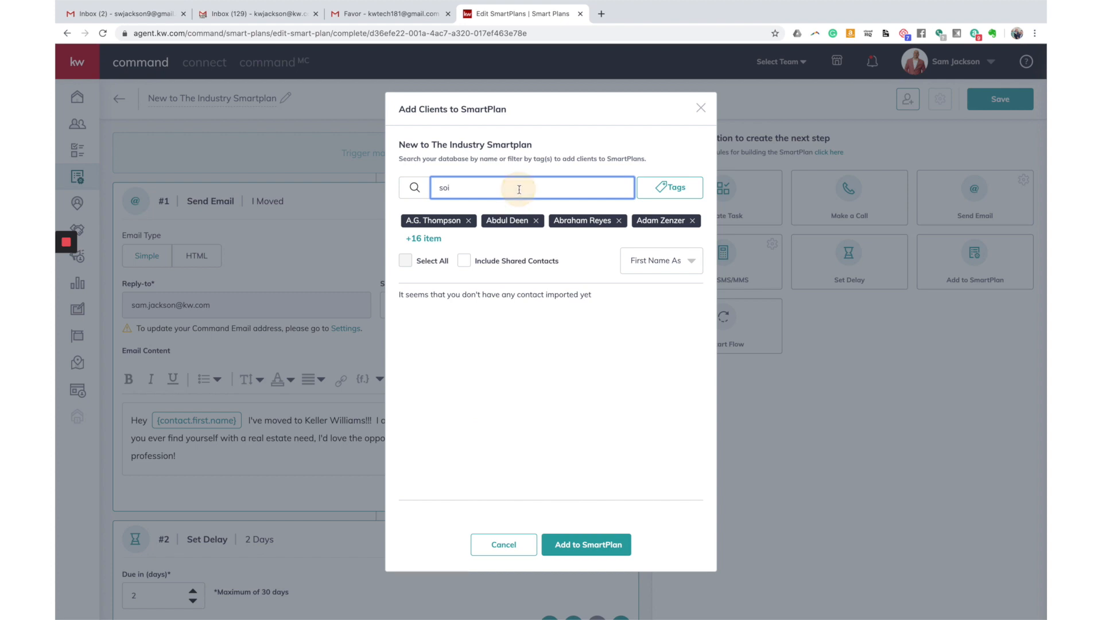
pyautogui.click(469, 221)
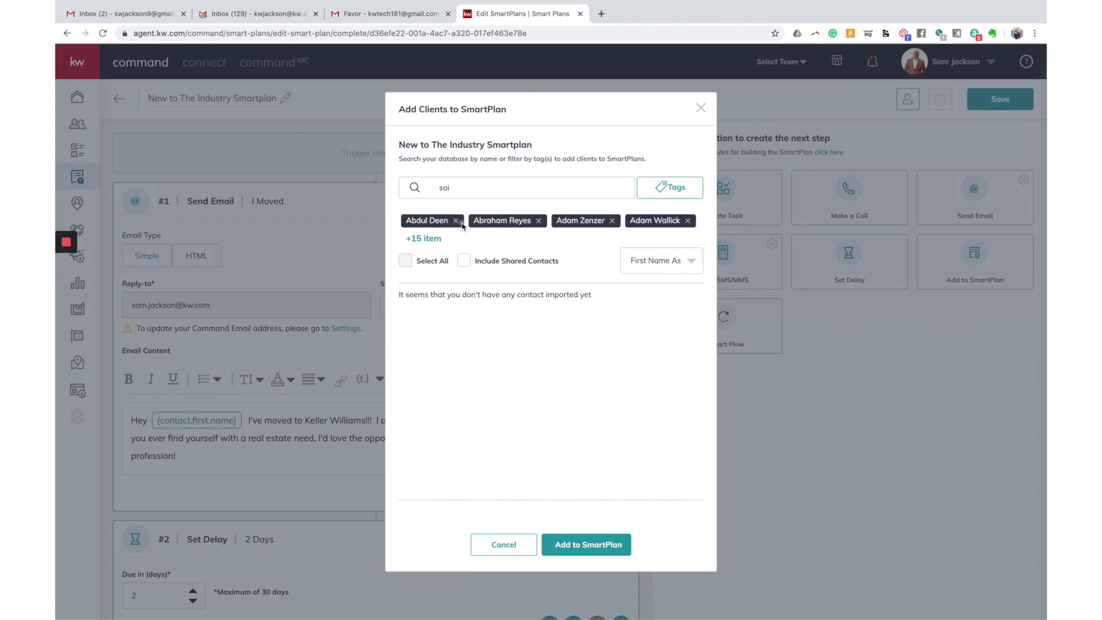
# Replace the client name search with "Roswell"
pyautogui.click(483, 189)
pyautogui.press('BackSpace')
pyautogui.press('BackSpace')
pyautogui.press('BackSpace')
pyautogui.write('Roswell')
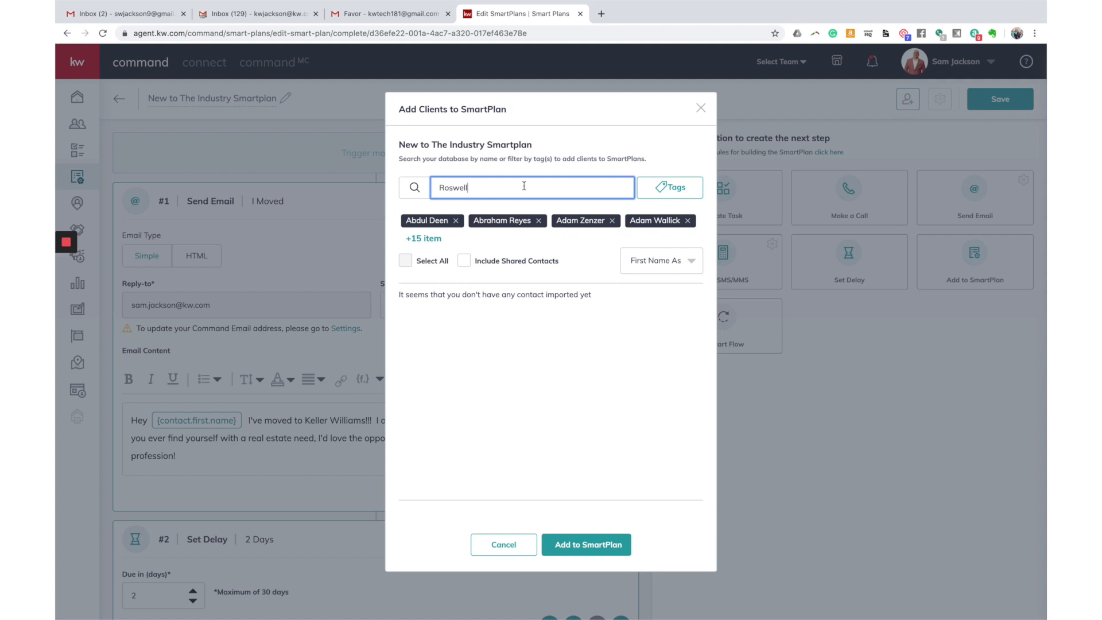
# Find the SOI tag among the contact tags and filter the clients by it
pyautogui.click(675, 195)
pyautogui.scroll(-10, 668, 232)
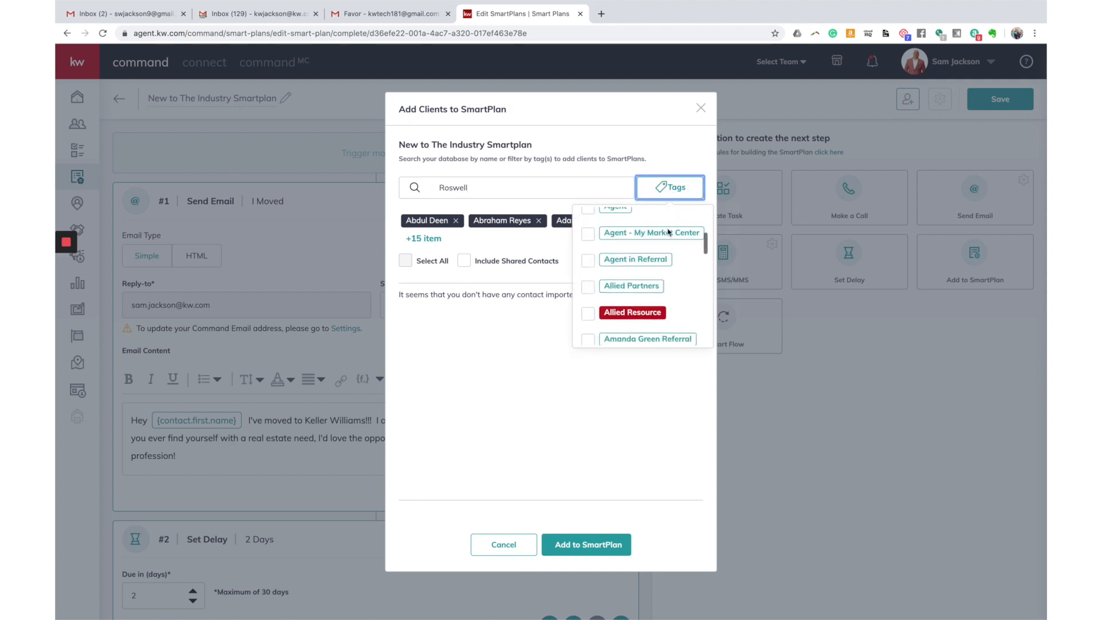
pyautogui.scroll(-10, 668, 232)
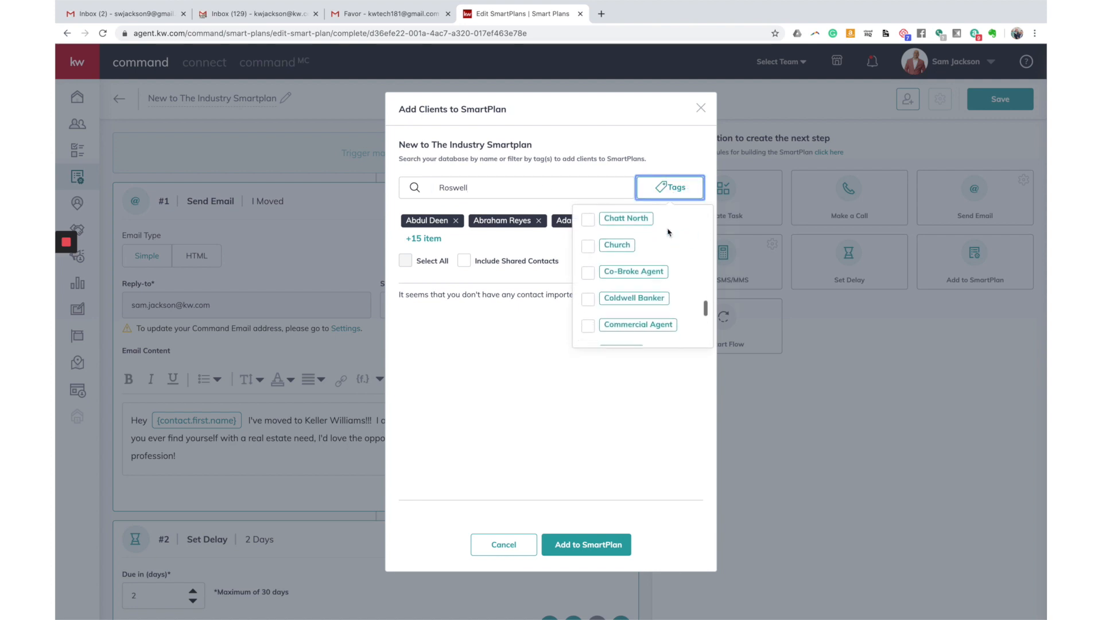
pyautogui.scroll(-10, 668, 232)
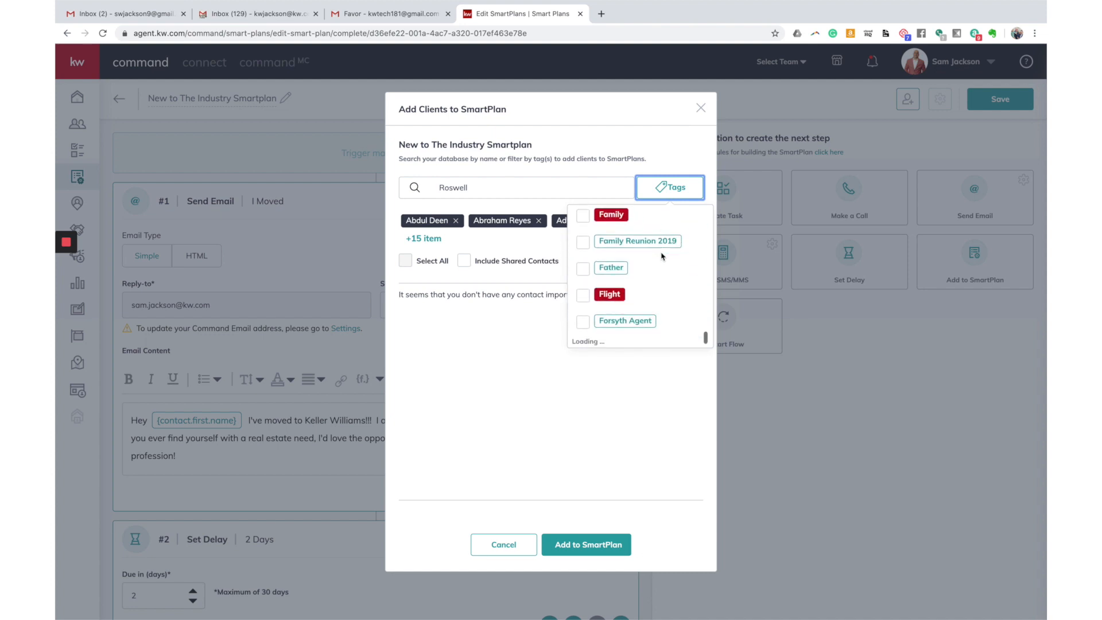
pyautogui.scroll(-10, 663, 257)
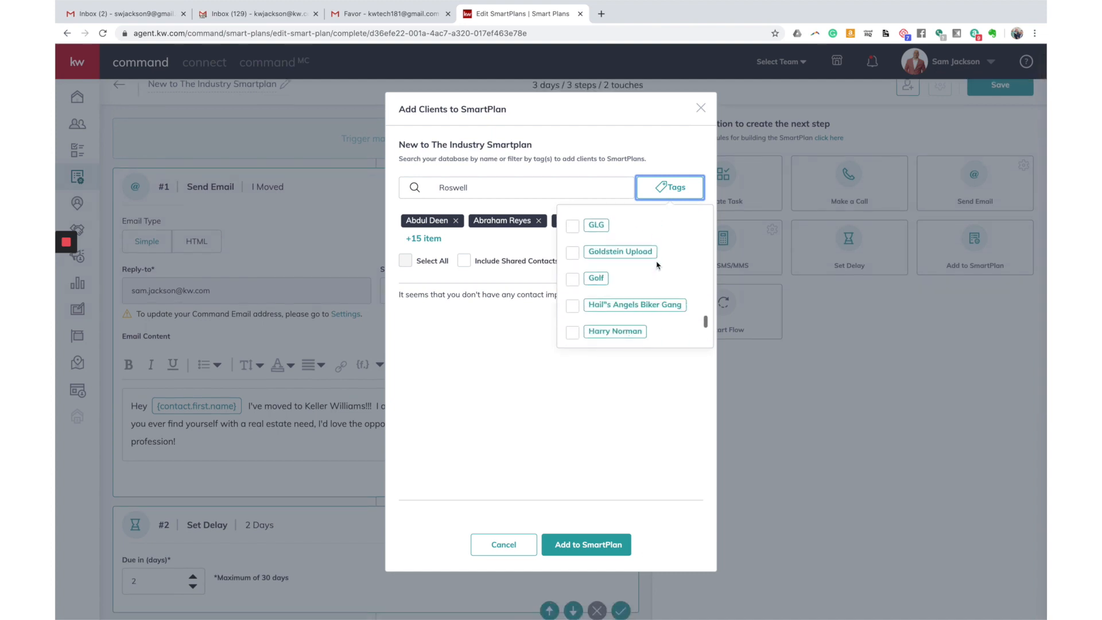
pyautogui.scroll(-10, 658, 265)
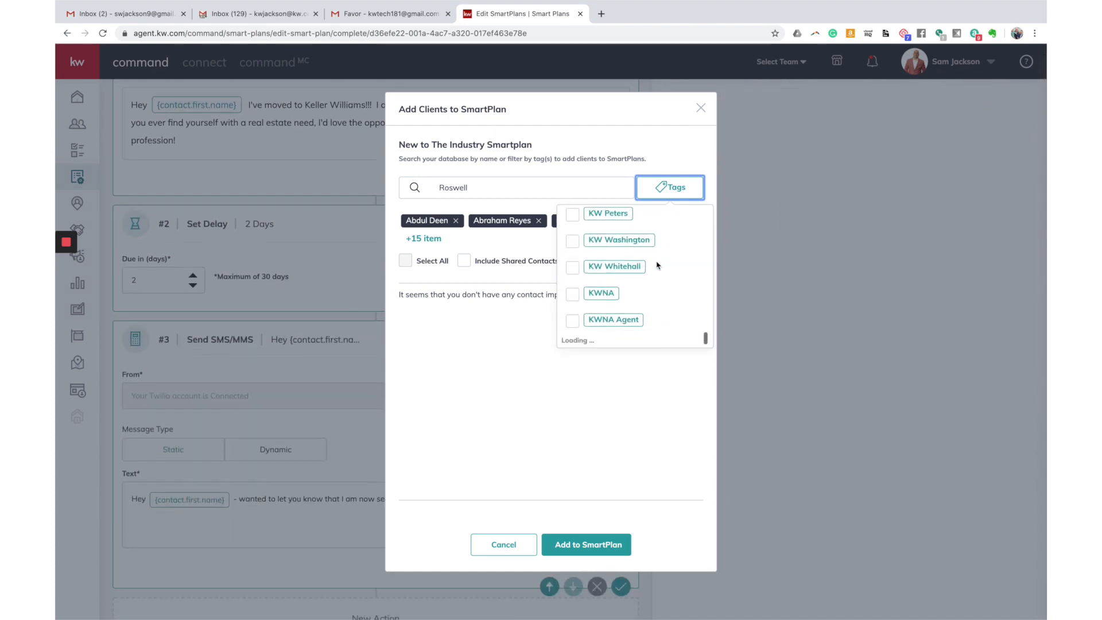
pyautogui.scroll(-10, 658, 264)
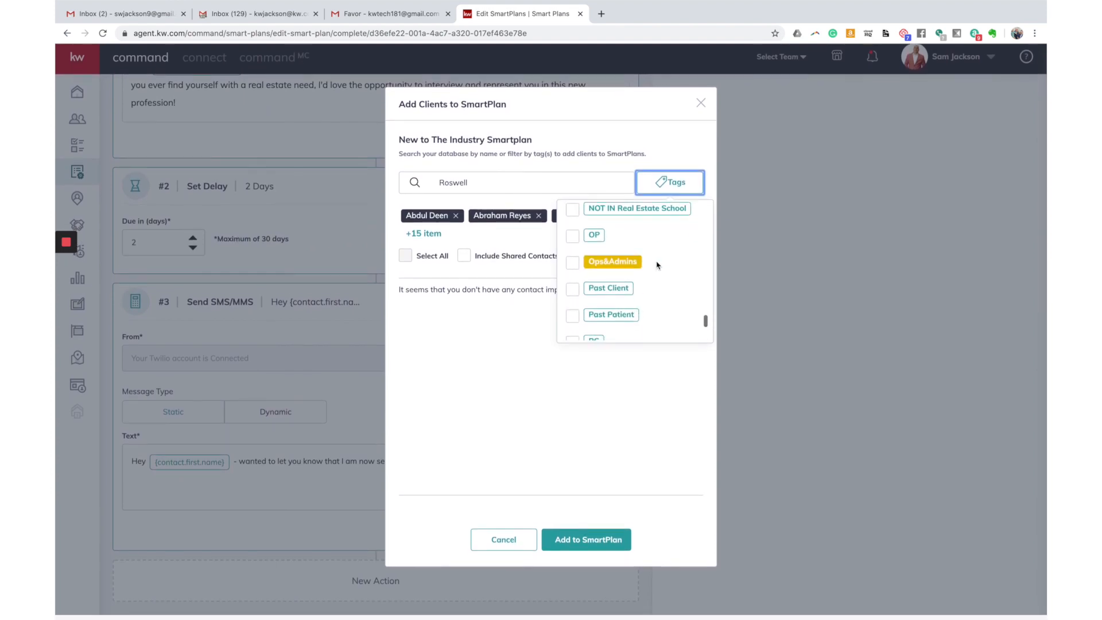
pyautogui.scroll(-5, 657, 265)
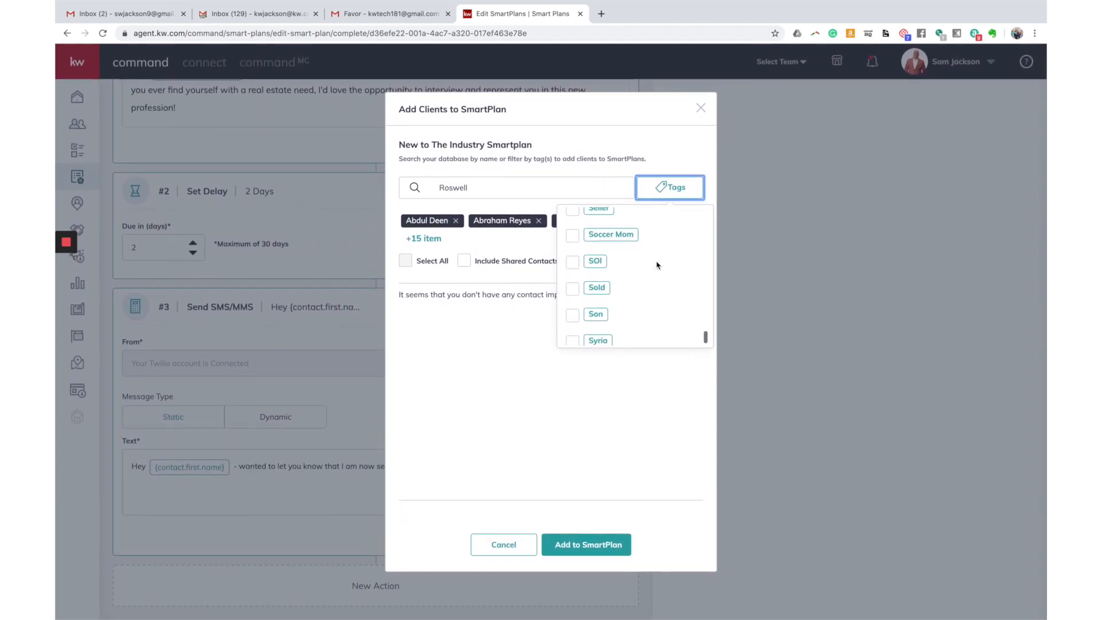
pyautogui.click(575, 263)
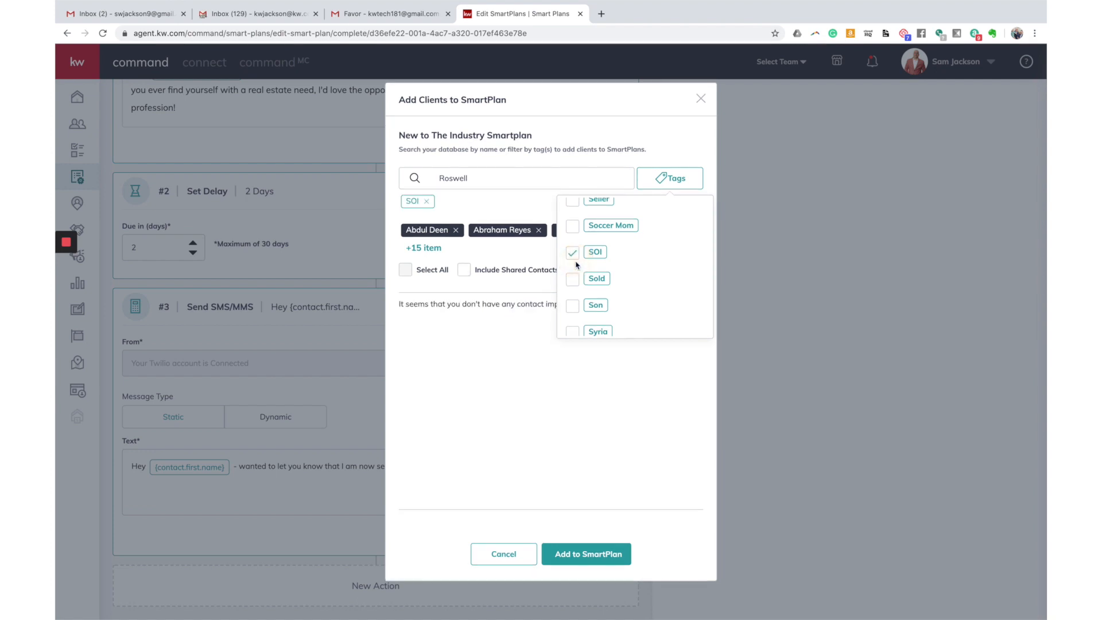
# Clear the client name search and select the contact tagged SOI
pyautogui.doubleClick(489, 180)
pyautogui.press('BackSpace')
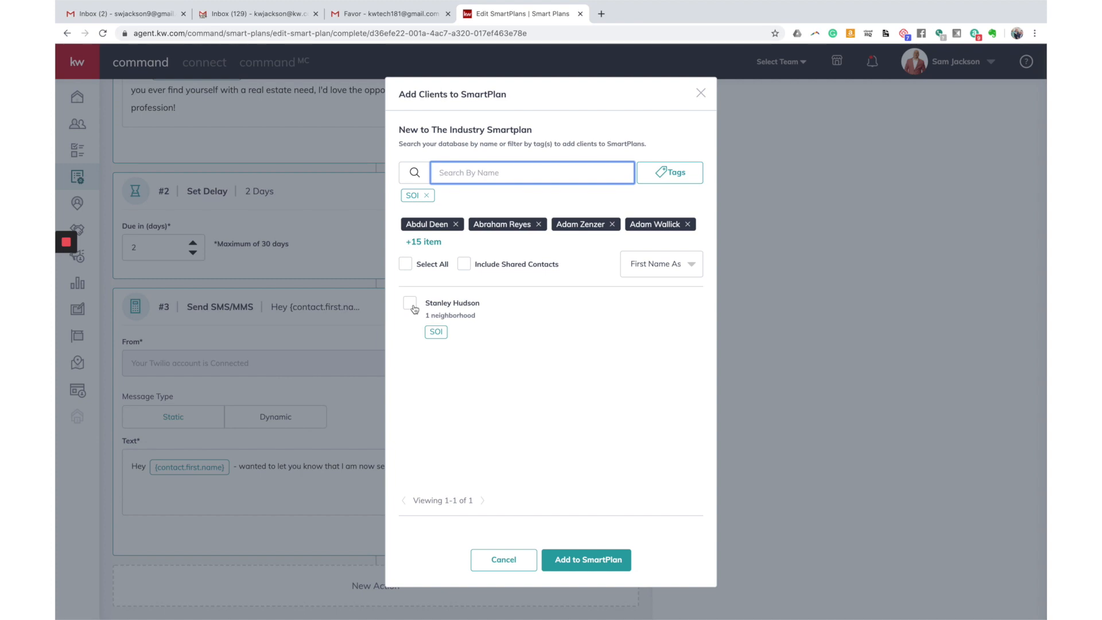
pyautogui.click(414, 307)
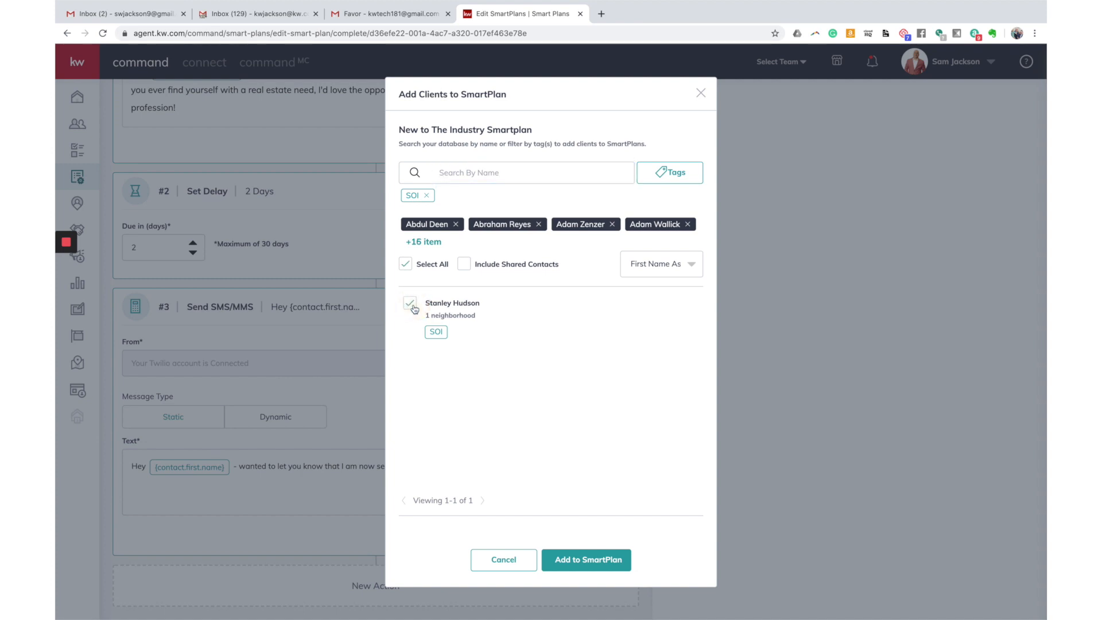
# Choose a staggered start with a maximum of 6 contacts per day for the selected clients, and close the dialogs without adding them
pyautogui.click(576, 564)
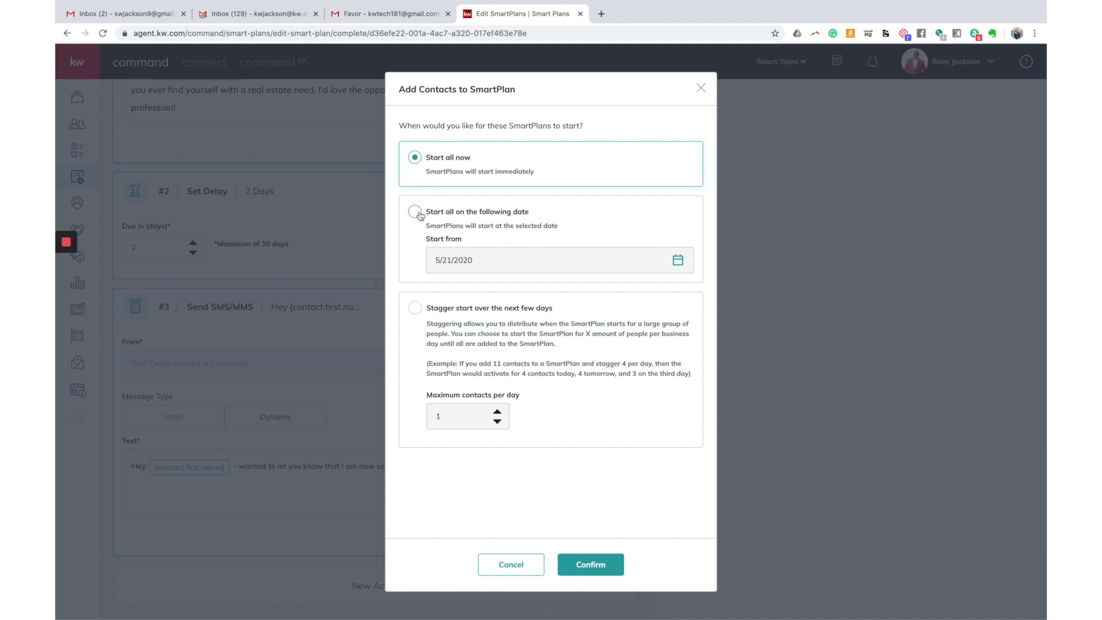
pyautogui.click(415, 309)
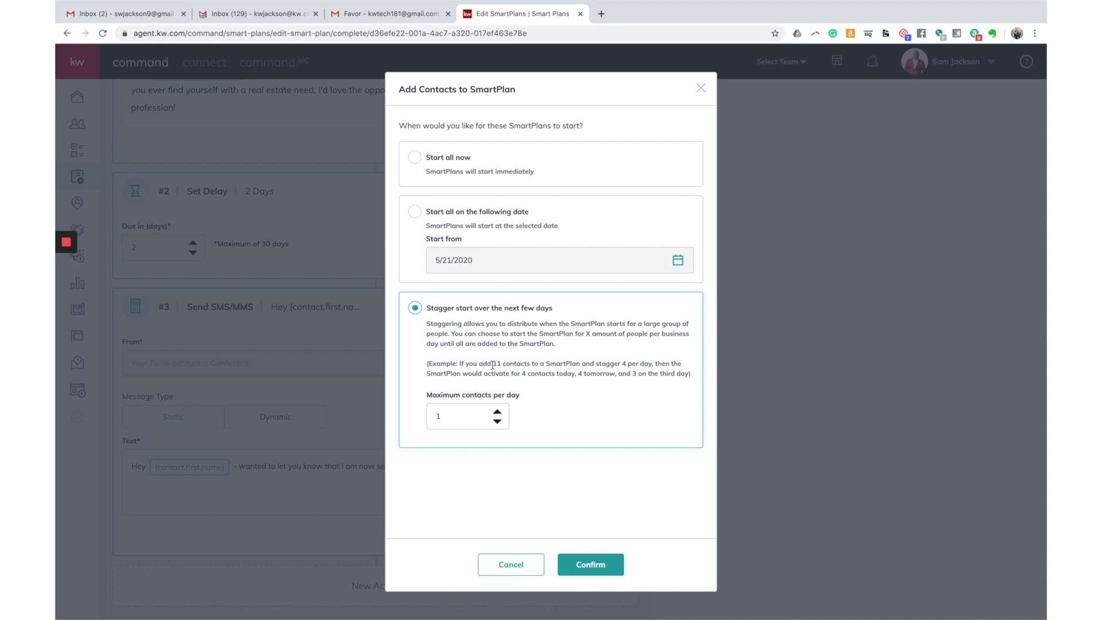
pyautogui.click(499, 412)
pyautogui.click(498, 412)
pyautogui.click(498, 412)
pyautogui.click(499, 412)
pyautogui.click(499, 412)
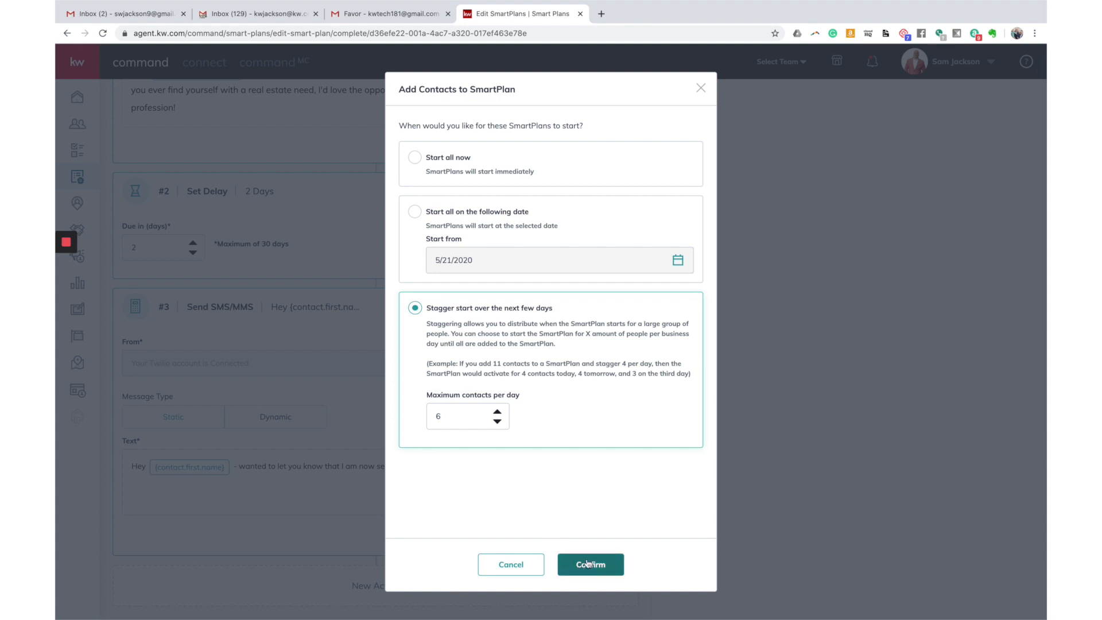
pyautogui.click(701, 89)
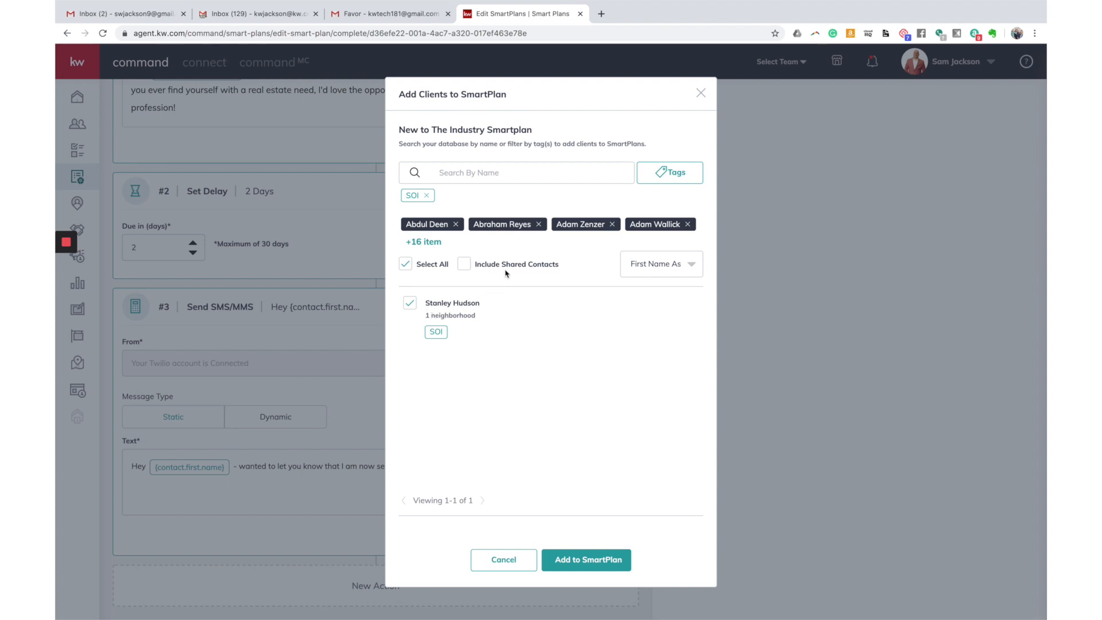
pyautogui.click(701, 94)
# Leave the plan editor for the My SmartPlans list and dismiss the feedback survey
pyautogui.scroll(6, 492, 251)
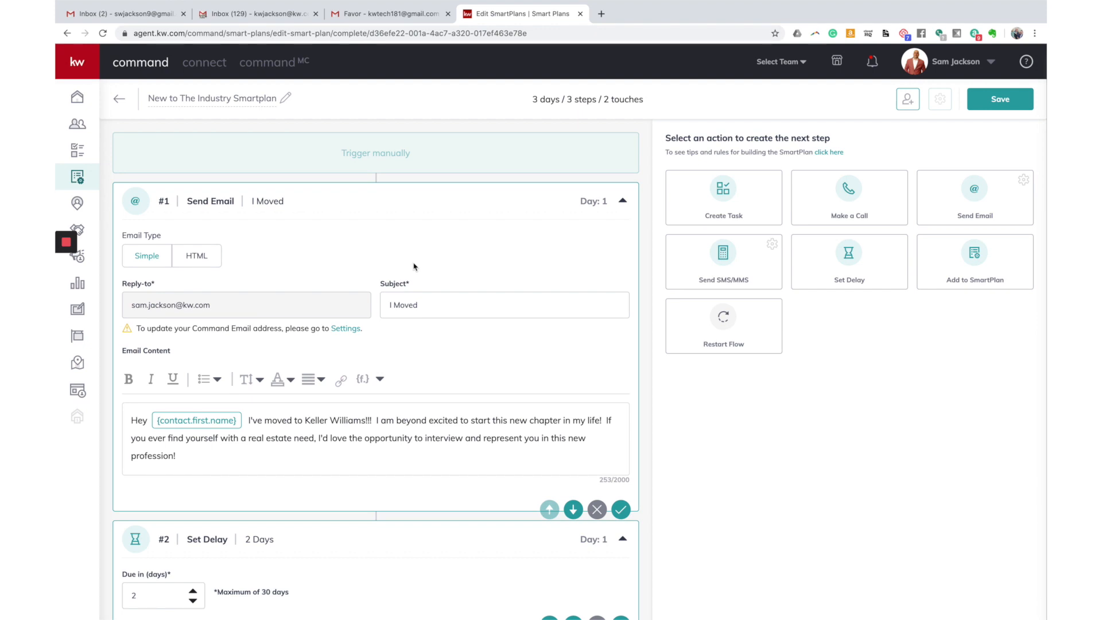
pyautogui.click(77, 177)
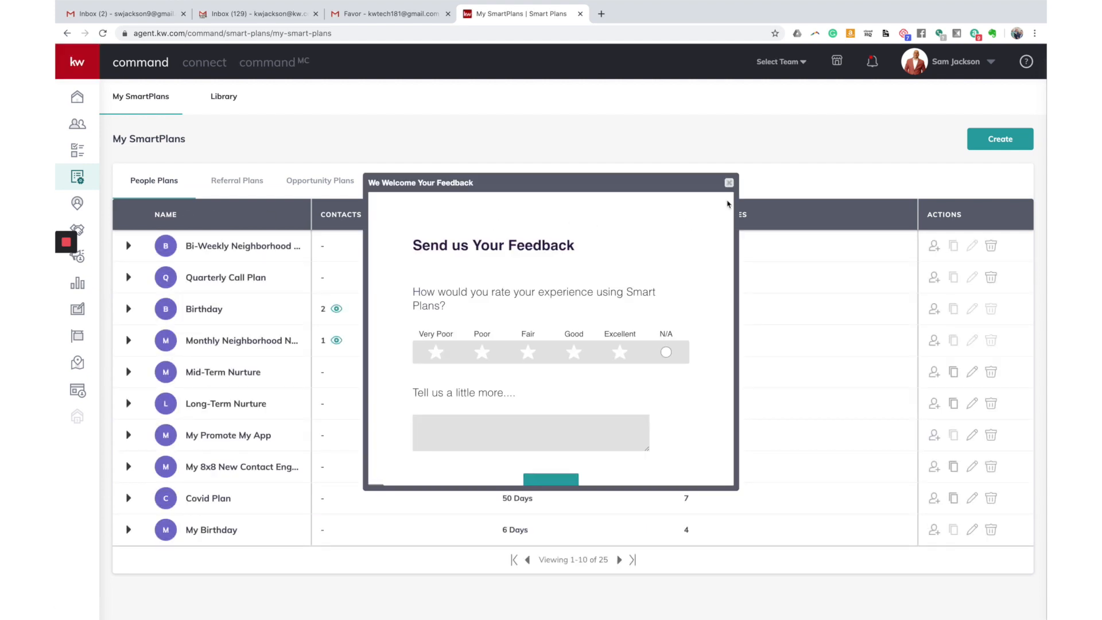
pyautogui.click(729, 184)
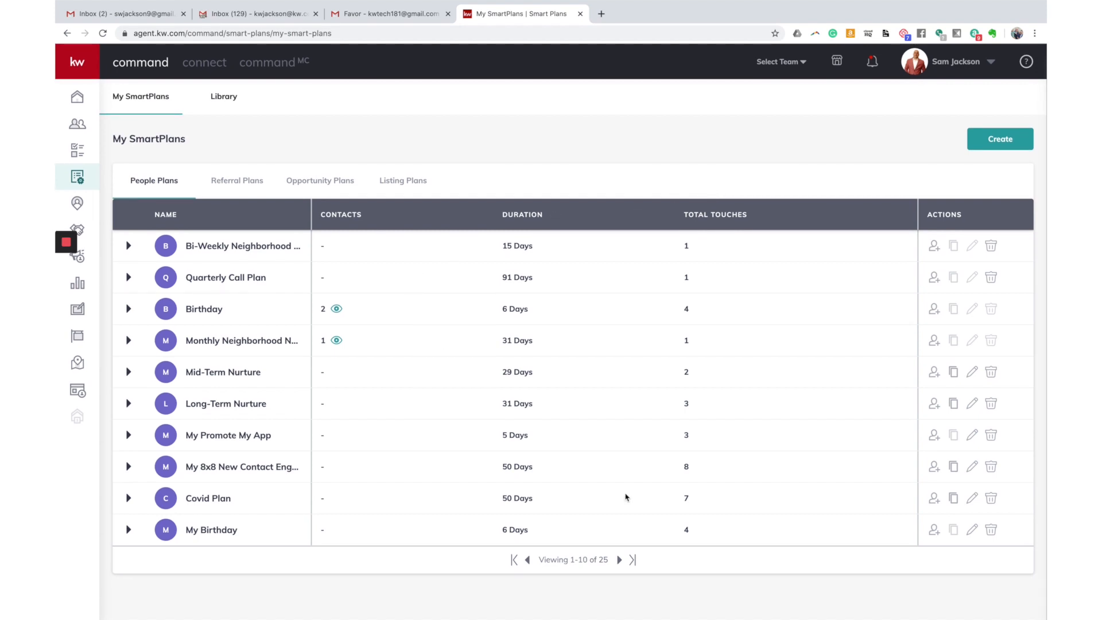
# Look through the People Plans list on its last page for the new SmartPlan, and go back one page
pyautogui.click(623, 561)
pyautogui.click(623, 561)
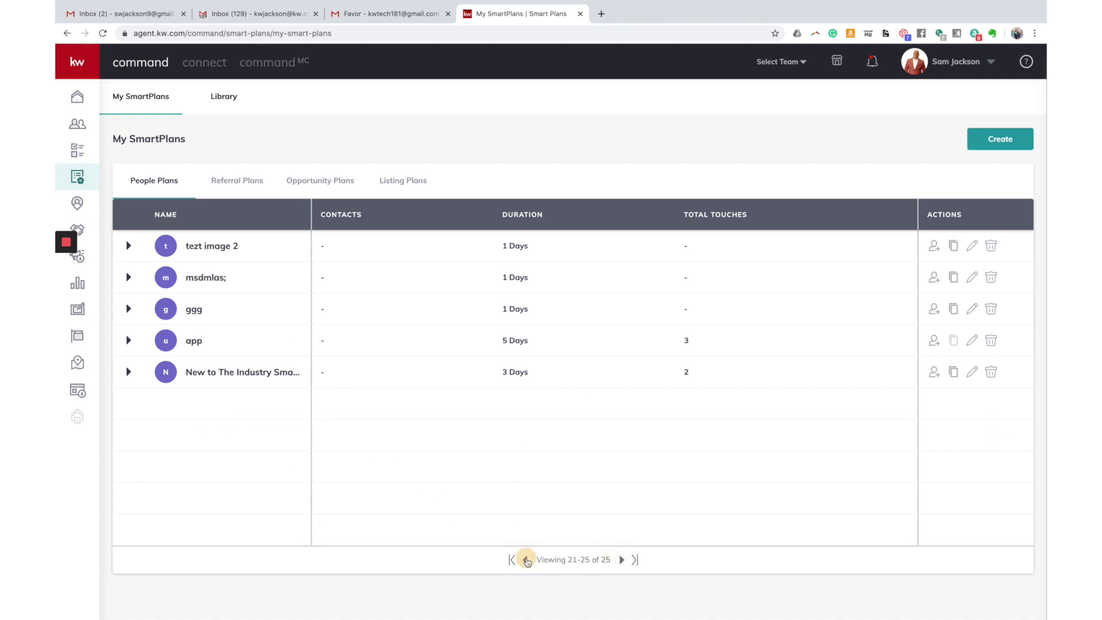
pyautogui.click(525, 560)
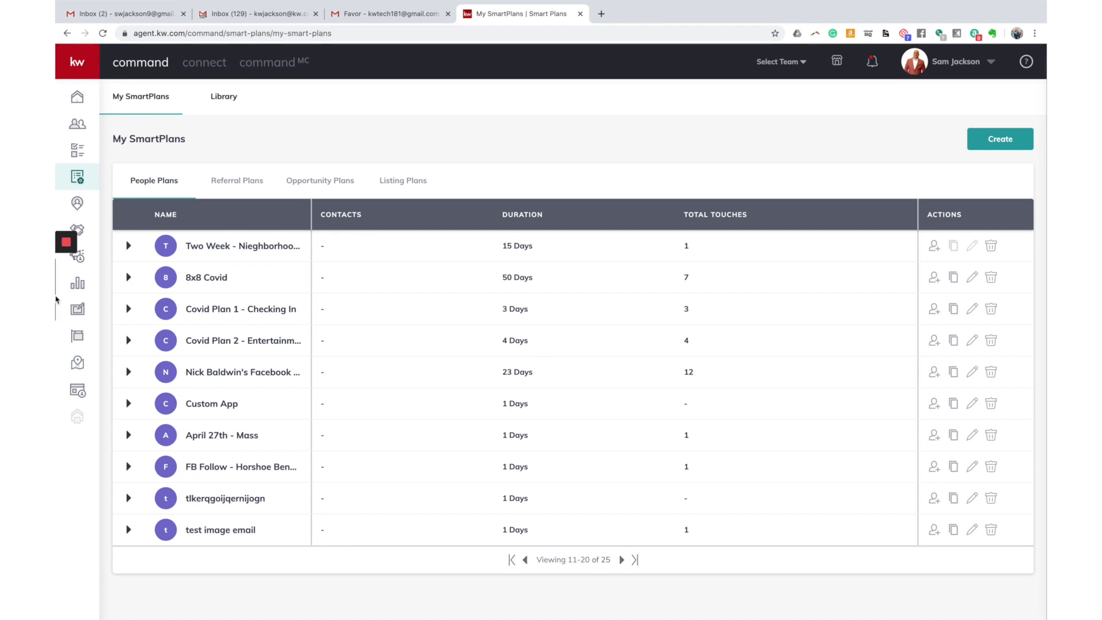
pyautogui.click(66, 241)
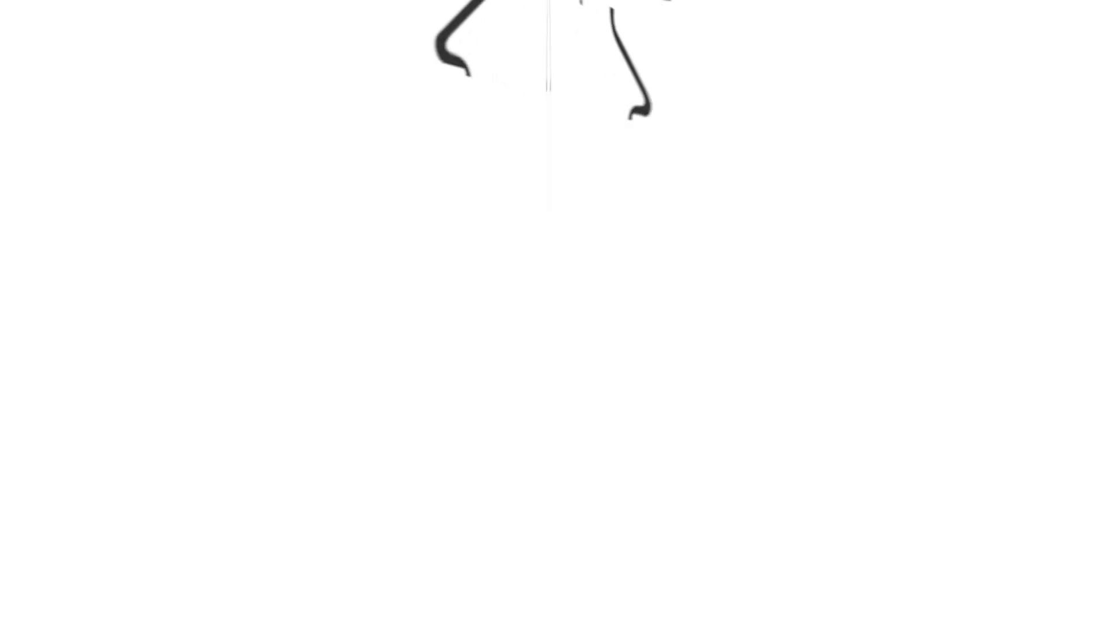